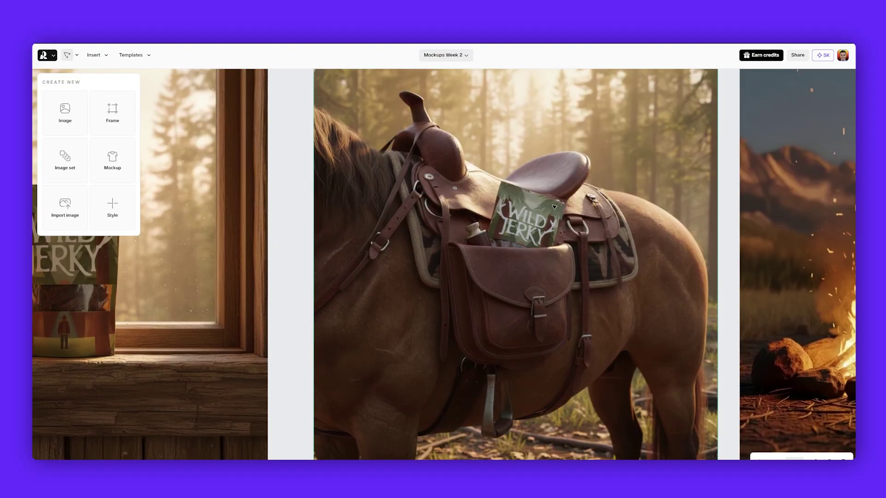
{"action": "scroll", "coordinate": [554, 206], "scroll_direction": "up", "scroll_amount": 5}
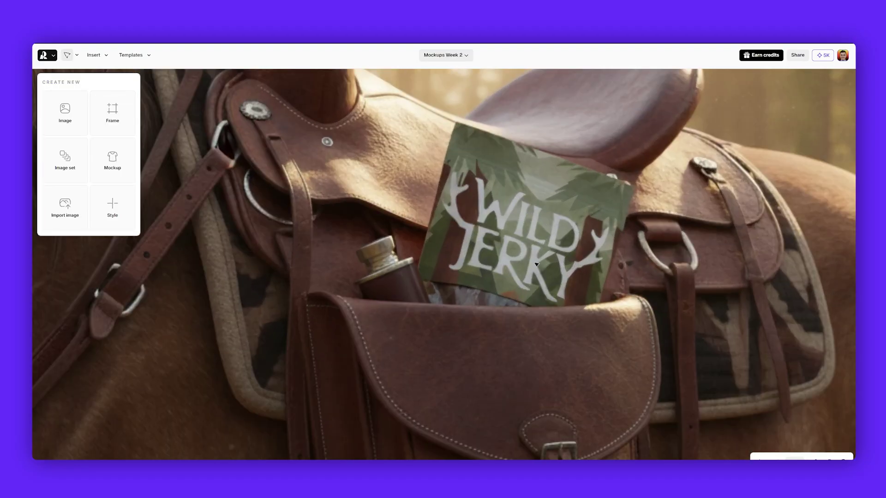
{"action": "scroll", "coordinate": [536, 264], "scroll_direction": "down", "scroll_amount": 5}
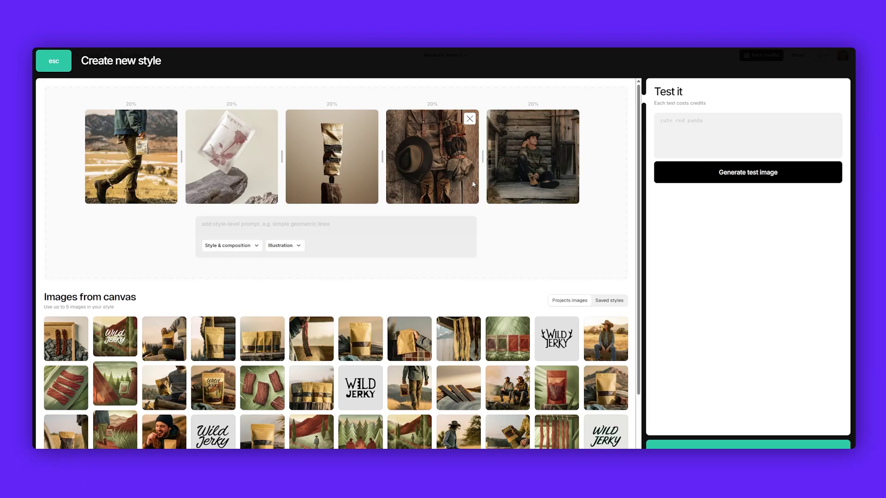
- Try out different weights for the first three style reference images, then rebalance them to 20% each
{"action": "left_click_drag", "start_coordinate": [181, 157], "coordinate": [237, 155]}
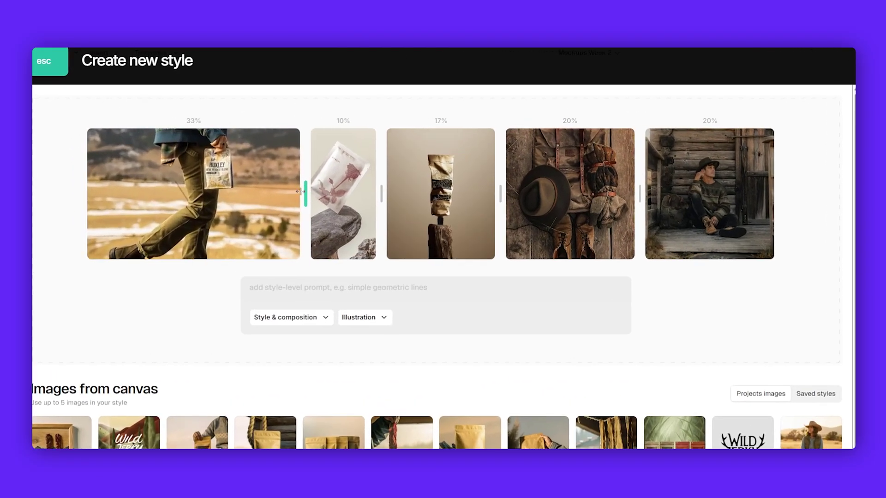
{"action": "left_click_drag", "start_coordinate": [300, 191], "coordinate": [260, 191]}
{"action": "mouse_move", "coordinate": [381, 193]}
{"action": "left_mouse_down"}
{"action": "mouse_move", "coordinate": [397, 192]}
{"action": "mouse_move", "coordinate": [387, 193]}
{"action": "left_mouse_up"}
{"action": "left_click_drag", "start_coordinate": [261, 190], "coordinate": [229, 190]}
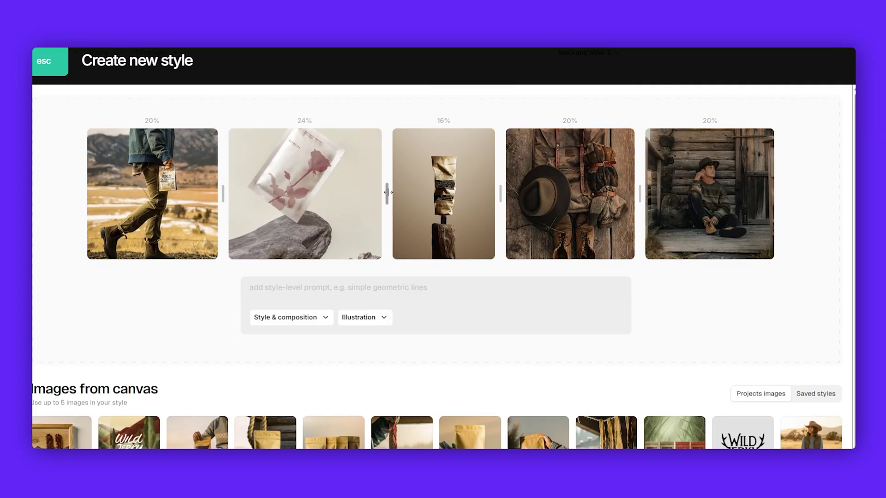
{"action": "left_click_drag", "start_coordinate": [387, 192], "coordinate": [367, 194]}
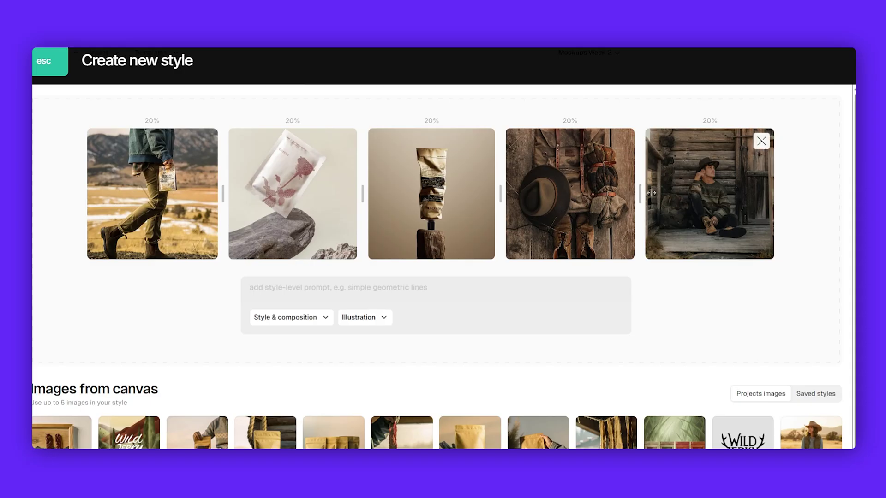
- Set the five style reference images' weights to 22%, 22%, 21%, 18% and 18% in order
{"action": "left_click_drag", "start_coordinate": [640, 193], "coordinate": [654, 194]}
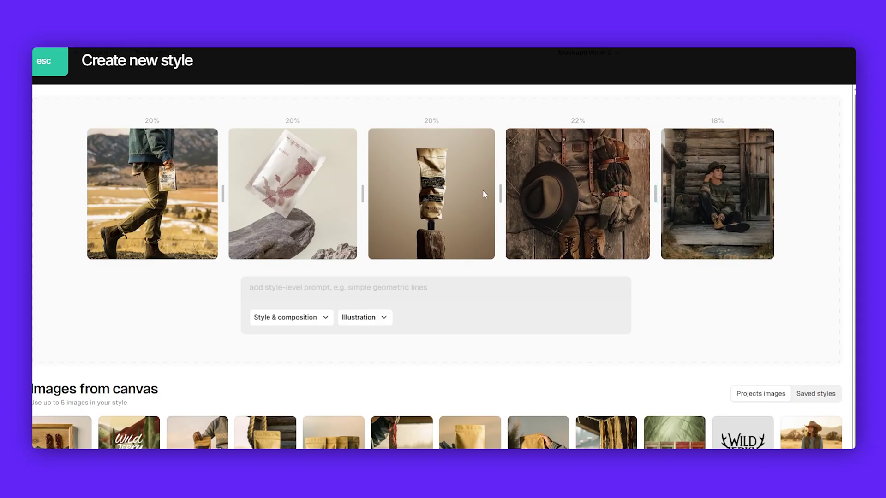
{"action": "left_click_drag", "start_coordinate": [500, 194], "coordinate": [514, 194]}
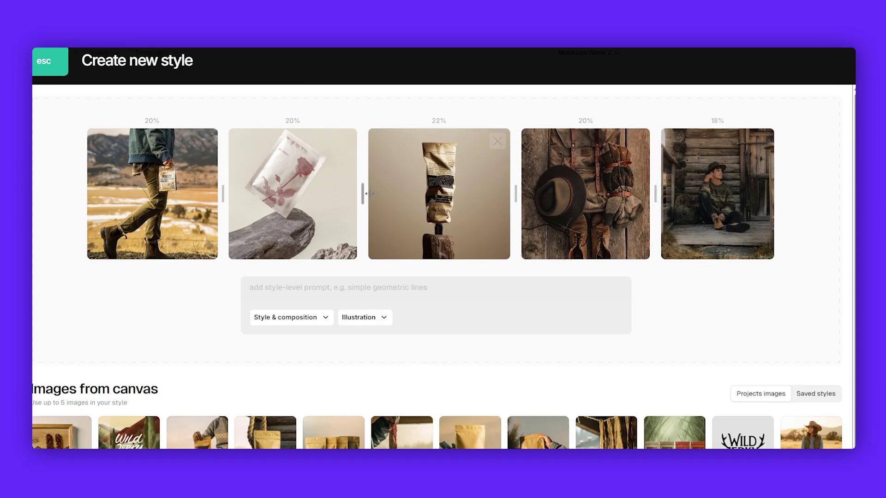
{"action": "left_click_drag", "start_coordinate": [363, 194], "coordinate": [372, 194]}
{"action": "left_click_drag", "start_coordinate": [214, 196], "coordinate": [231, 195]}
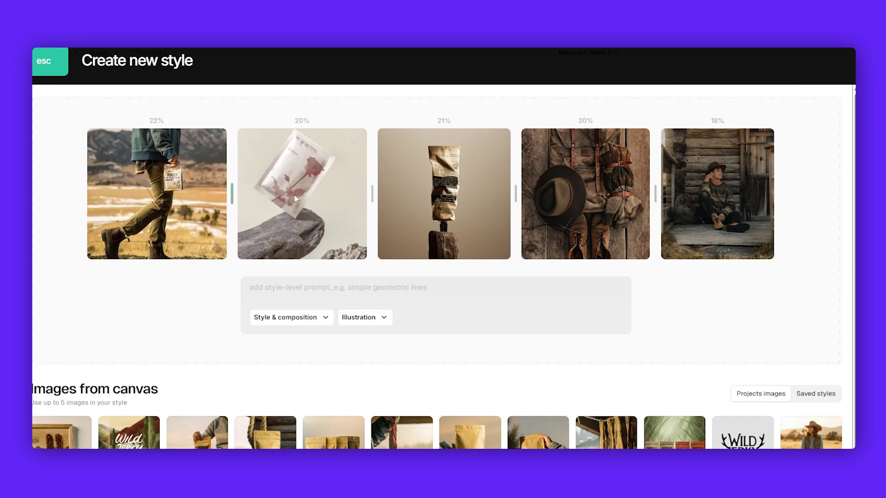
{"action": "left_click_drag", "start_coordinate": [372, 196], "coordinate": [384, 196]}
{"action": "left_click_drag", "start_coordinate": [516, 194], "coordinate": [529, 194]}
- Keep the style mode at Style & composition and change the appearance type to Photorealism
{"action": "left_click", "coordinate": [293, 317]}
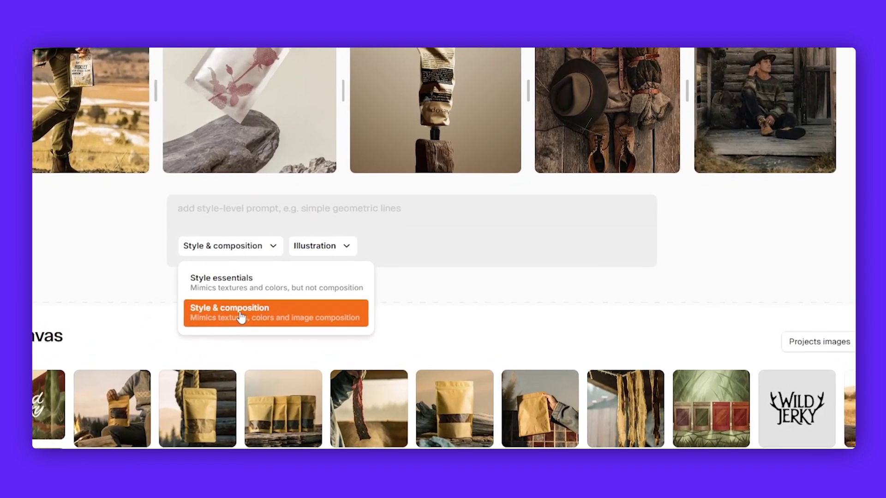
{"action": "left_click", "coordinate": [278, 321]}
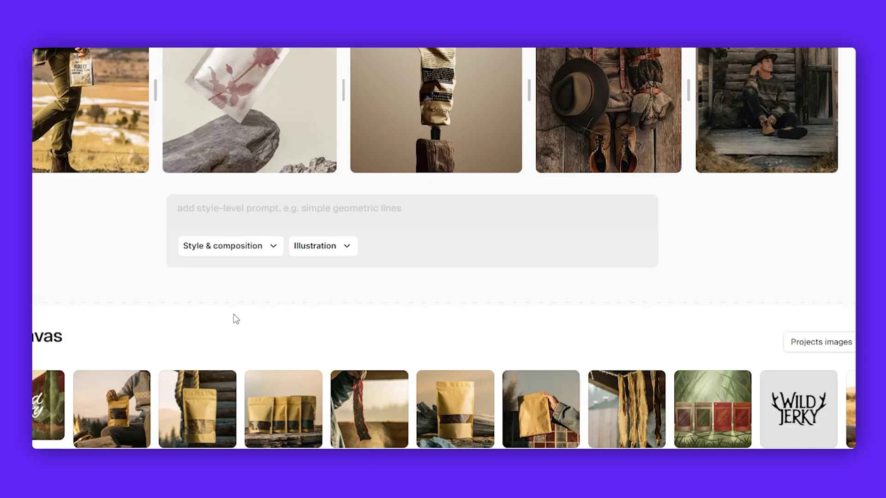
{"action": "left_click", "coordinate": [346, 245]}
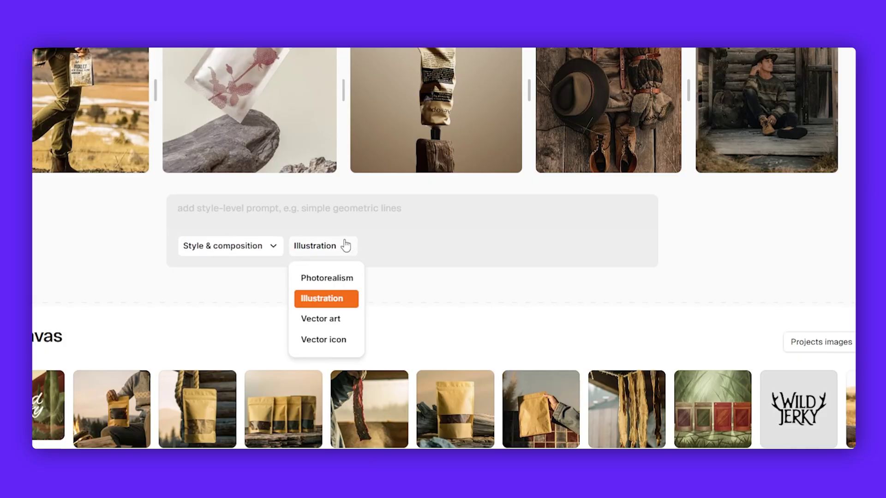
{"action": "left_click", "coordinate": [328, 279]}
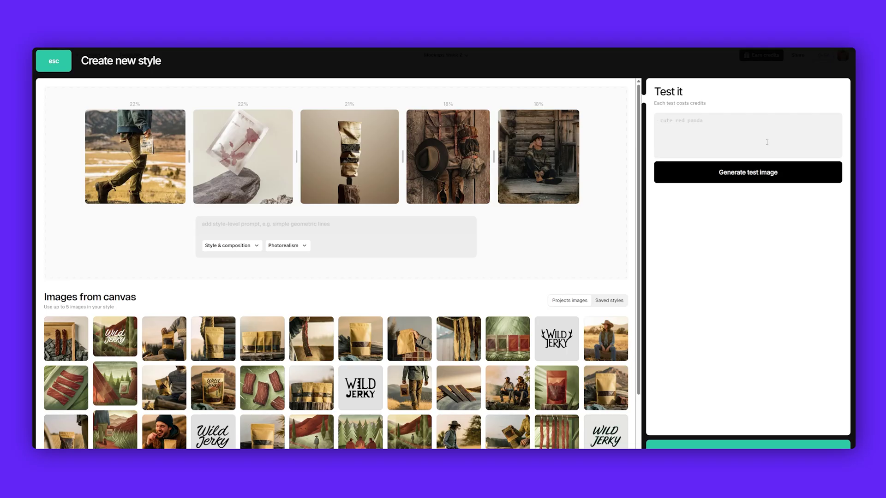
- Generate a test image from the prompt "A cowboy riding a horse." and save the new style
{"action": "type", "text": "A cowboy riding a horse."}
{"action": "left_click", "coordinate": [748, 172]}
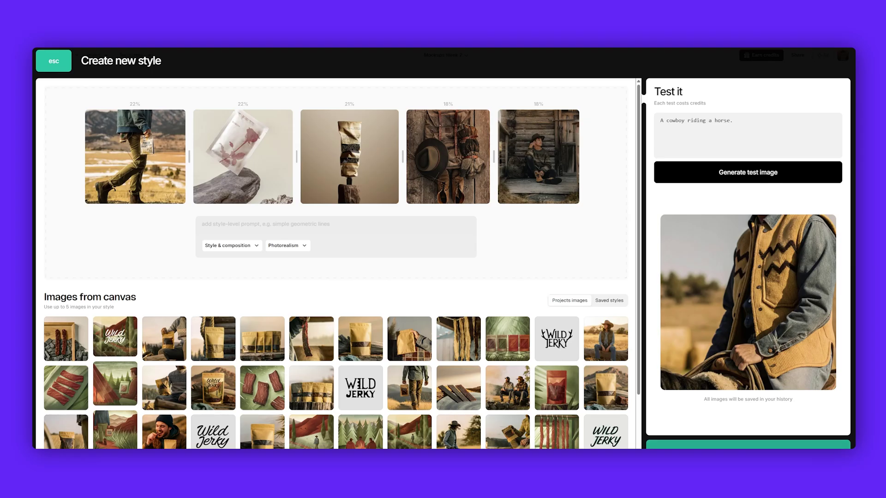
{"action": "left_click", "coordinate": [747, 445]}
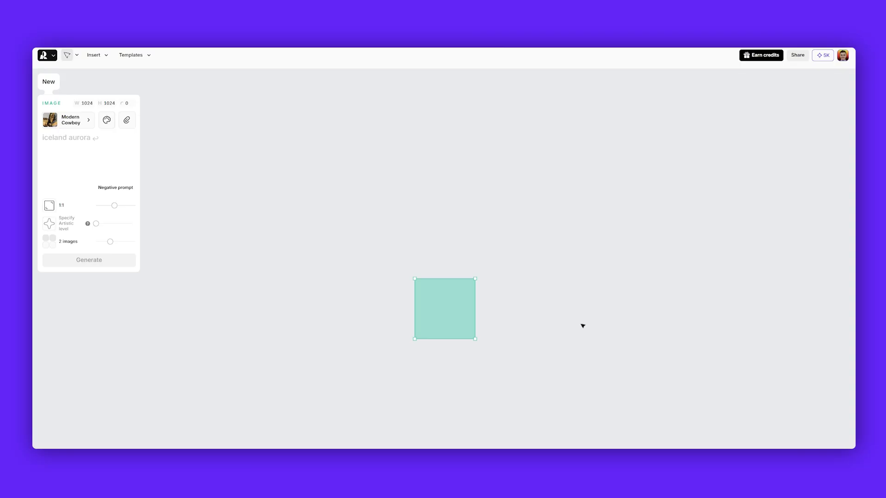
- Look up the saved Modern Cowboy style among the personal styles, then return to the new square image
{"action": "key", "text": "shift+2"}
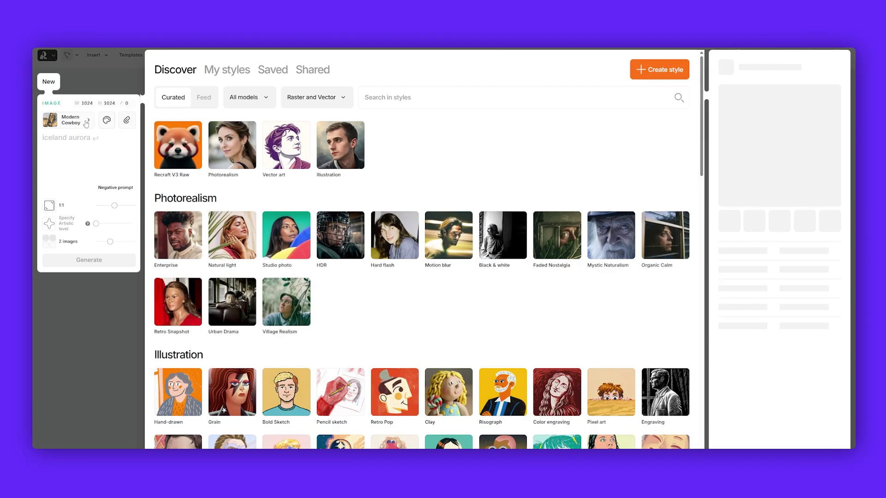
{"action": "left_click", "coordinate": [86, 123]}
{"action": "left_click", "coordinate": [230, 70]}
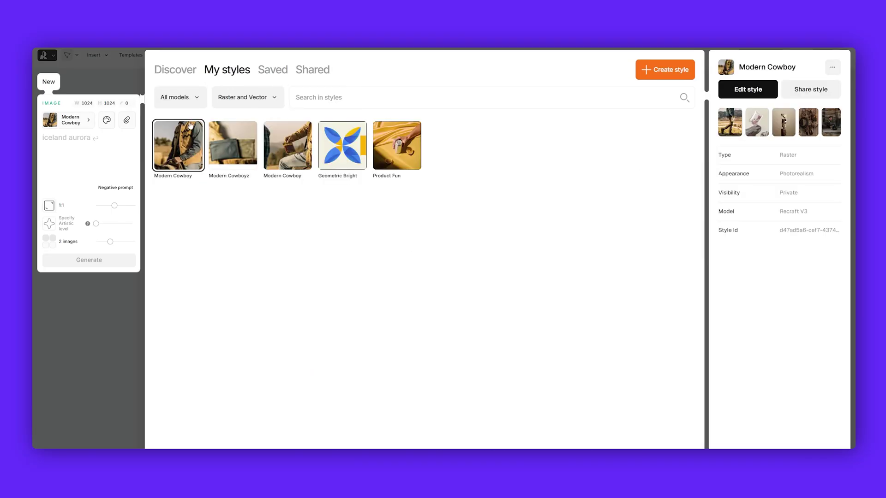
{"action": "left_click", "coordinate": [124, 80]}
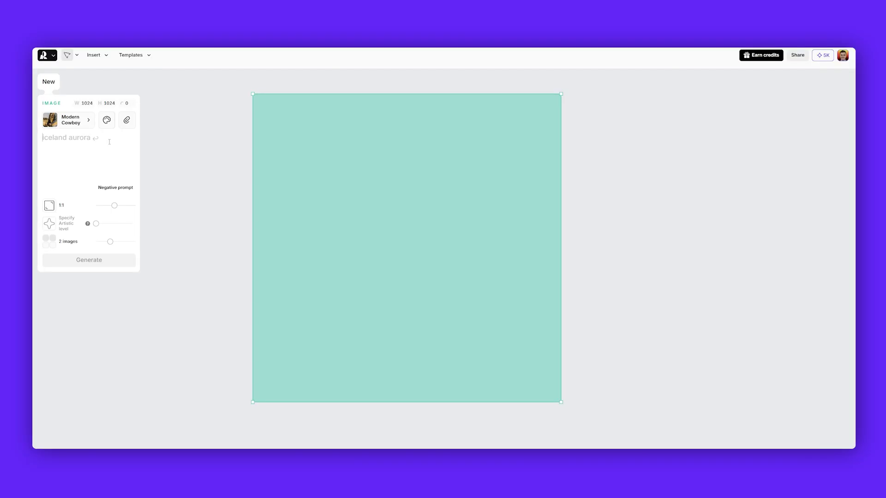
- Generate two Modern Cowboy images of a textured kraft paper beef jerky pouch with a transparent window, standing on driftwood near a mountainous hillside
{"action": "type", "text": "A premium sustainable beef jerky pouch made of textured kraft paper with a transparent window toward the lower half of the packaging, revealing the flavoured beef jerky inside, photographed upright against a neutral tan background. The pouch stands on a piece of rugged driftwood, near a mountainous hillside, brimstone, side-lit with warm natural light. Matte texture, organic shadows, soft focus background. Masculine, modern western aesthetic with earthy color tones."}
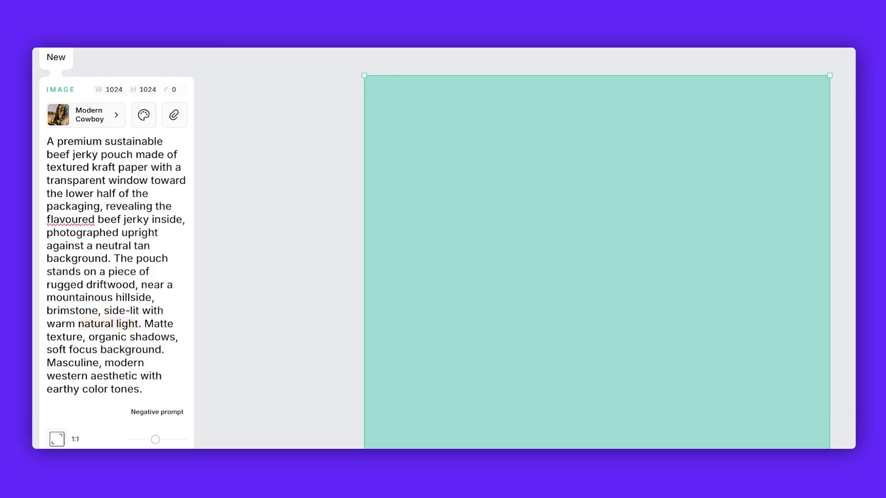
{"action": "left_click", "coordinate": [167, 408]}
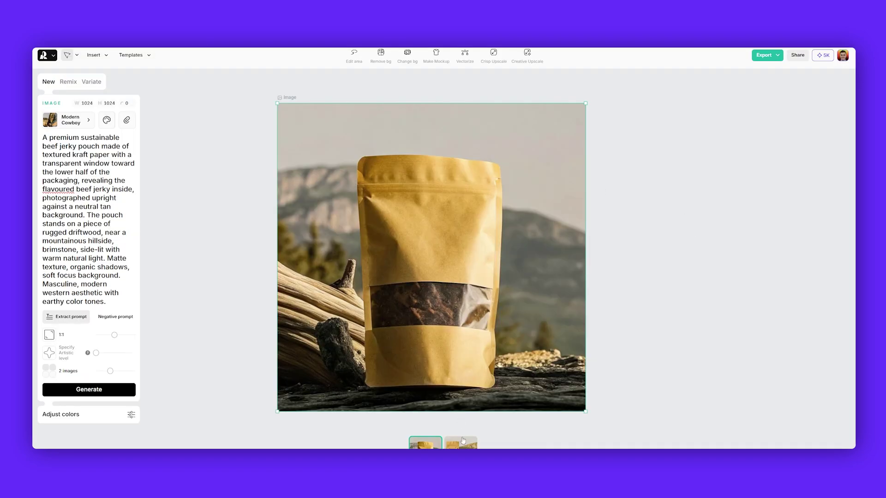
- Examine the generated kraft paper pouch image up close and as a whole
{"action": "scroll", "coordinate": [422, 324], "scroll_direction": "up", "scroll_amount": 4}
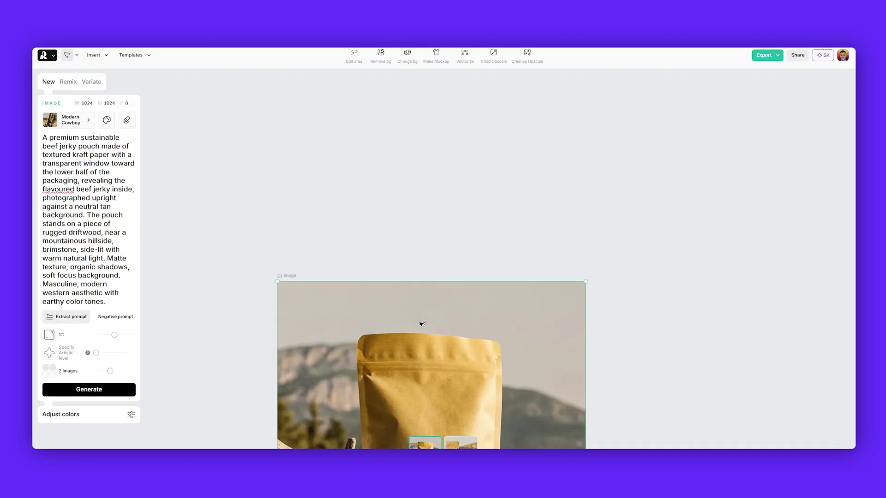
{"action": "scroll", "coordinate": [421, 324], "scroll_direction": "down", "scroll_amount": 3}
{"action": "scroll", "coordinate": [418, 338], "scroll_direction": "up", "scroll_amount": 5}
{"action": "scroll", "coordinate": [503, 316], "scroll_direction": "down", "scroll_amount": 5}
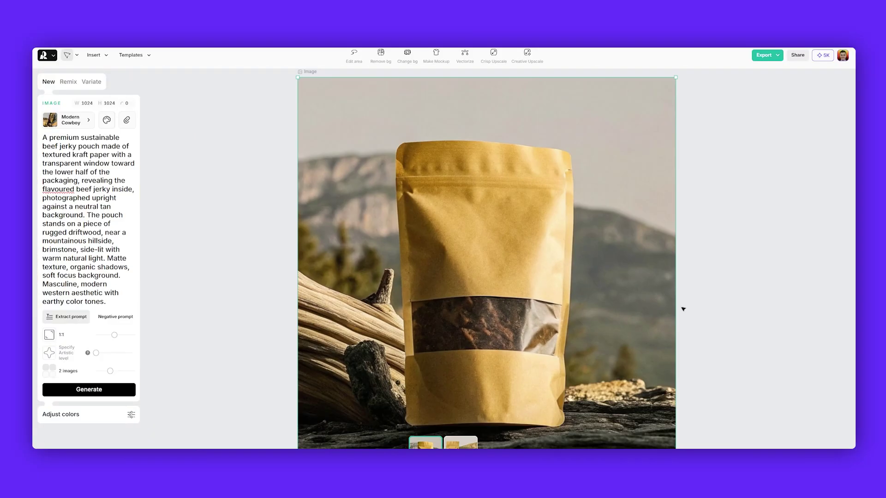
{"action": "left_click", "coordinate": [753, 321]}
{"action": "left_click", "coordinate": [517, 232]}
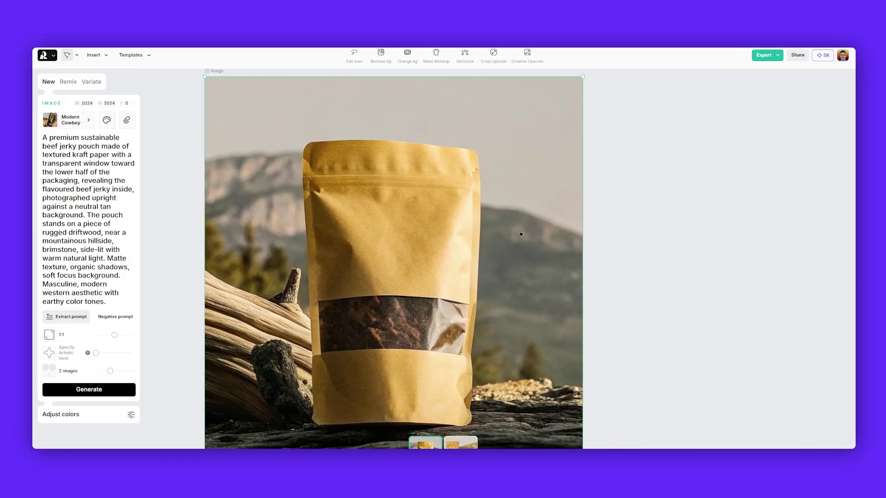
{"action": "scroll", "coordinate": [521, 235], "scroll_direction": "down", "scroll_amount": 3}
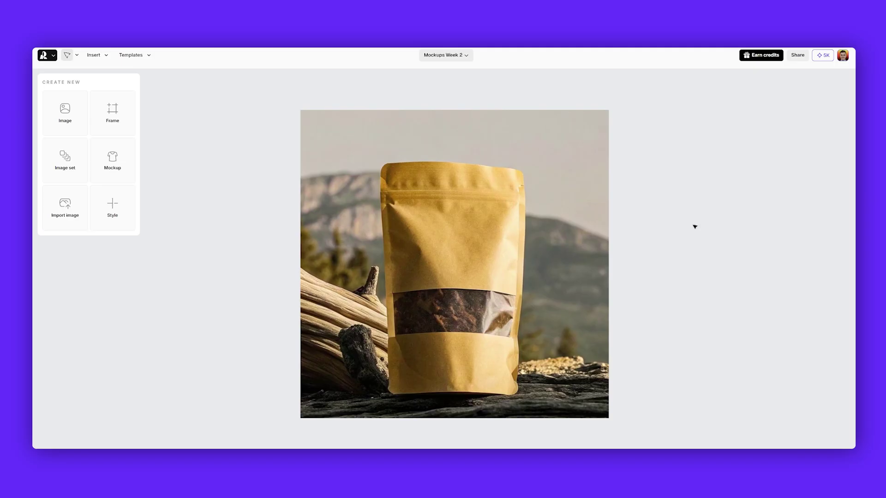
- Duplicate the pouch image beside the original and regenerate the copy as a consistent lineup of four sustainable kraft paper jerky pouches
{"action": "scroll", "coordinate": [694, 226], "scroll_direction": "right", "scroll_amount": 5}
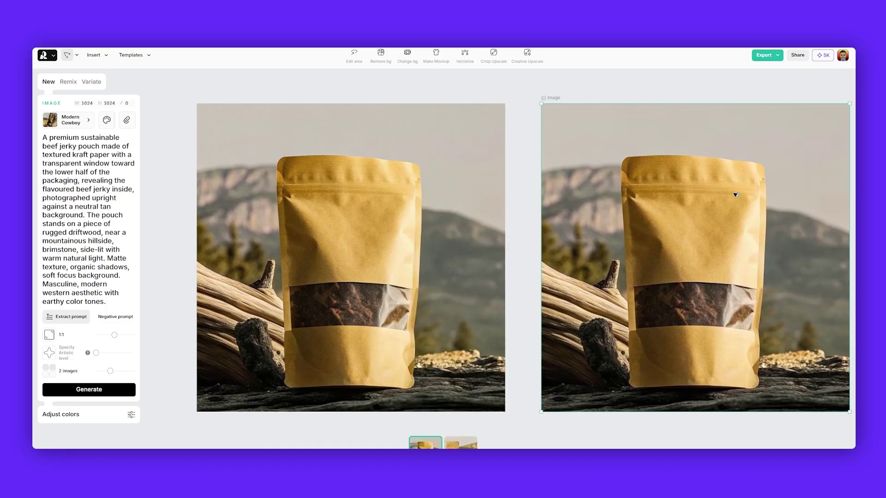
{"action": "left_click_drag", "start_coordinate": [738, 195], "coordinate": [464, 214]}
{"action": "triple_click", "coordinate": [86, 172]}
{"action": "type", "text": "A consistent lineup of four sustainable kraft paper jerky pouches, with dark flavoured beef jerky pieces. Pouch made of textured kraft paper. Arranged evenly on a textured stone or wooden surface, each with a transparent window showing jerky inside. The color palette includes tan, olive, burnt umber, and charcoal. Soft warm light creates cohesive mood, subtle texture, and premium natural feel."}
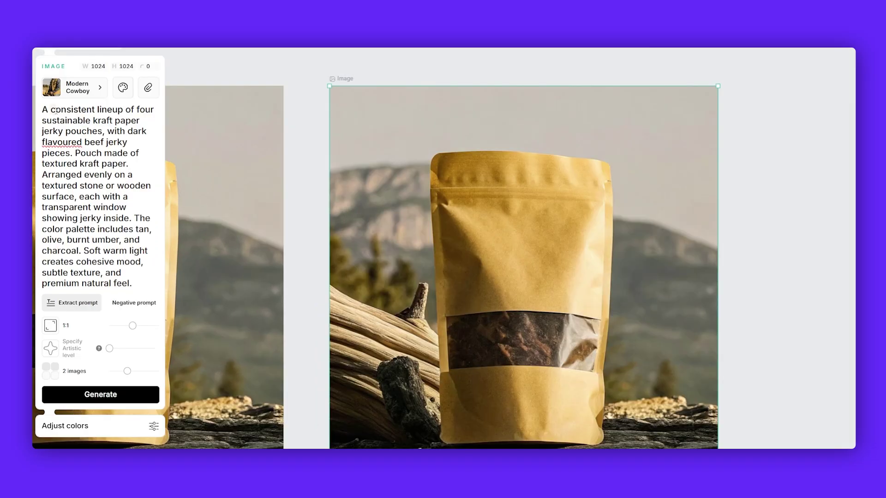
{"action": "left_click_drag", "start_coordinate": [55, 112], "coordinate": [96, 115]}
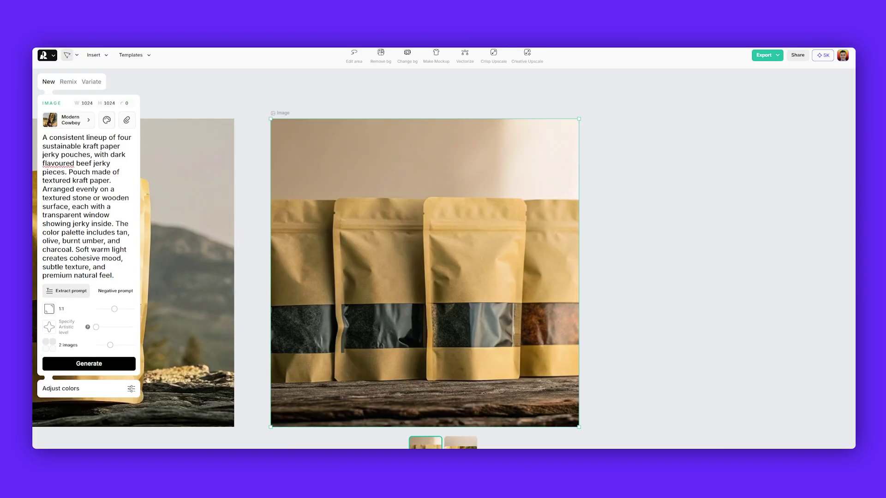
- Compare the two pouch lineup variations and inspect the first one's details
{"action": "left_click", "coordinate": [460, 441]}
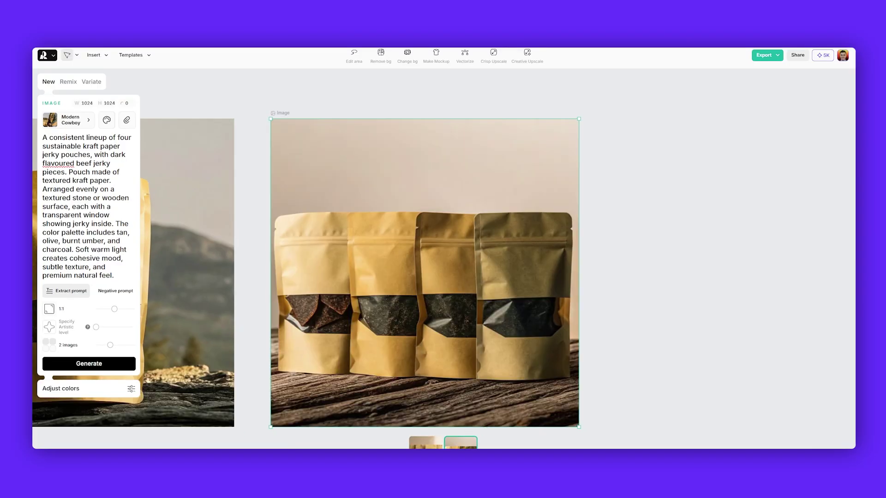
{"action": "left_click", "coordinate": [425, 442]}
{"action": "scroll", "coordinate": [435, 403], "scroll_direction": "up", "scroll_amount": 5}
{"action": "scroll", "coordinate": [603, 421], "scroll_direction": "up", "scroll_amount": 2}
{"action": "scroll", "coordinate": [604, 415], "scroll_direction": "down", "scroll_amount": 3}
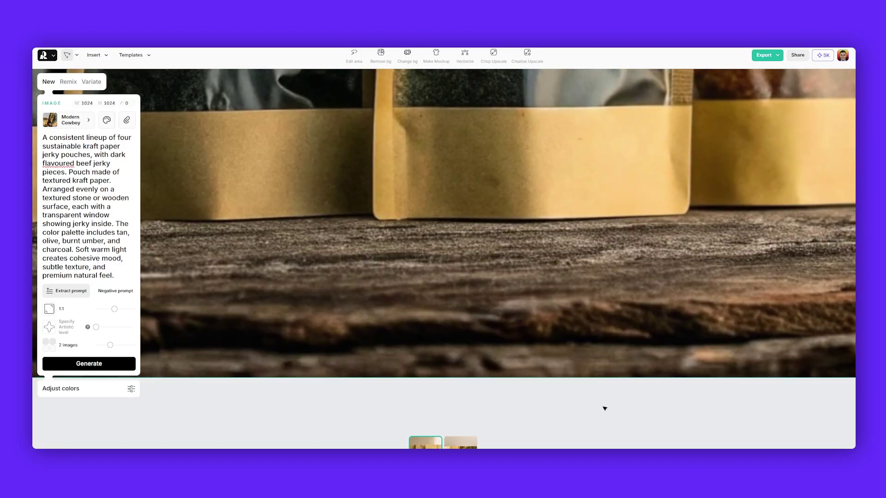
{"action": "scroll", "coordinate": [604, 406], "scroll_direction": "down", "scroll_amount": 4}
- Switch to the second lineup variation, check its details and place the image beside the single-pouch image
{"action": "left_click_drag", "start_coordinate": [593, 358], "coordinate": [495, 388]}
{"action": "left_click", "coordinate": [460, 442]}
{"action": "scroll", "coordinate": [491, 349], "scroll_direction": "down", "scroll_amount": 2}
{"action": "scroll", "coordinate": [491, 348], "scroll_direction": "up", "scroll_amount": 5}
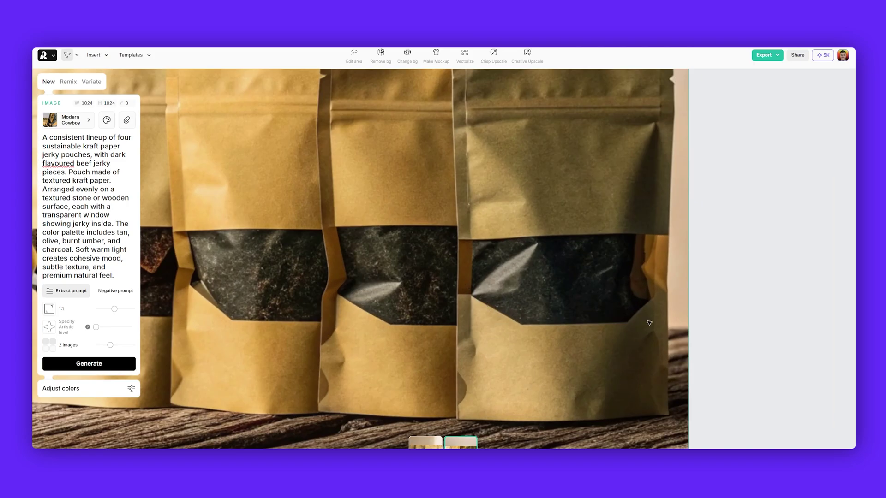
{"action": "scroll", "coordinate": [530, 318], "scroll_direction": "down", "scroll_amount": 5}
{"action": "scroll", "coordinate": [327, 310], "scroll_direction": "down", "scroll_amount": 3}
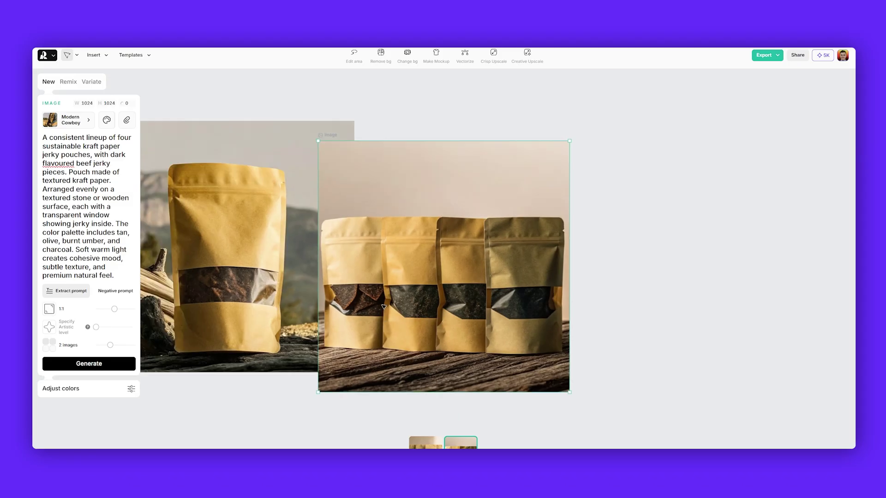
{"action": "left_click", "coordinate": [593, 263]}
{"action": "left_click_drag", "start_coordinate": [447, 251], "coordinate": [490, 234]}
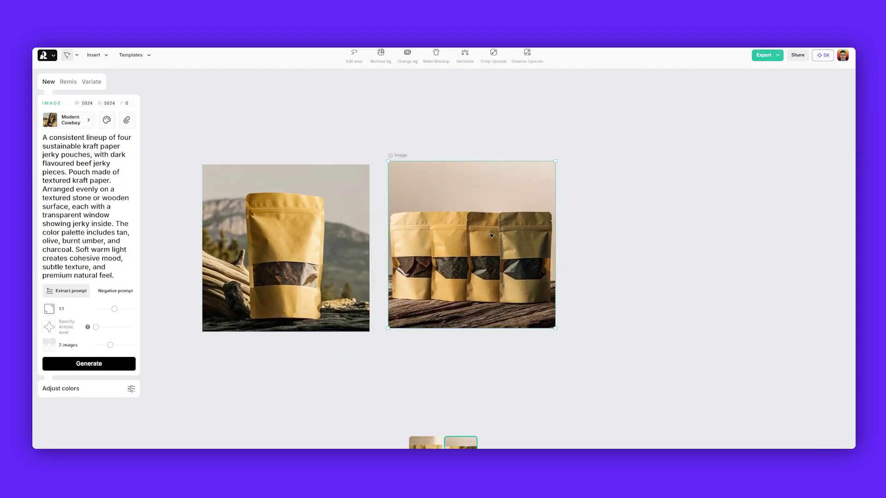
- Duplicate the lineup image and replace the copy's prompt with a close-up of a windowed kraft paper jerky pouch hanging from a rope or hook
{"action": "left_click", "coordinate": [78, 137]}
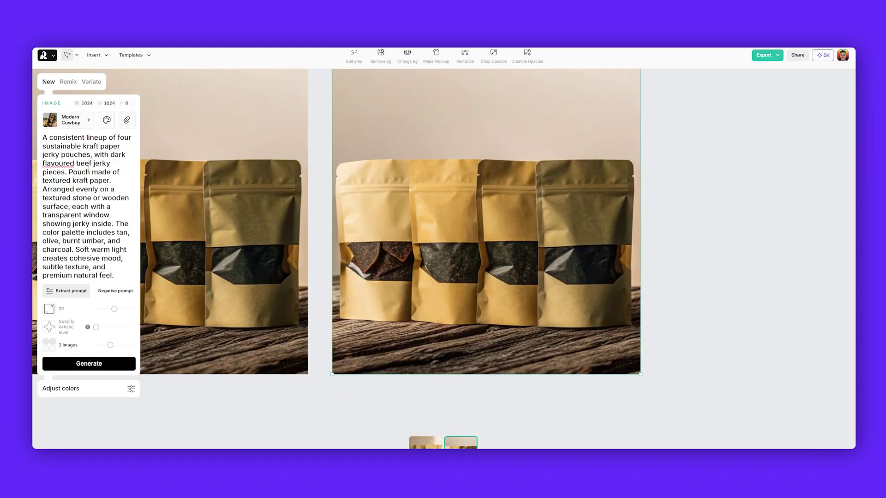
{"action": "key", "text": "ctrl+a"}
{"action": "type", "text": "A close-up product shot of a kraft paper jerky pouch with a transparent window hanging from a rope or hook inside a rustic cabin. Wooden textures, soft shadows, and warm golden-hour lighting. The pouch material looks tactile and sustainable. Cinematic, editorial composition with masculine earthy tones."}
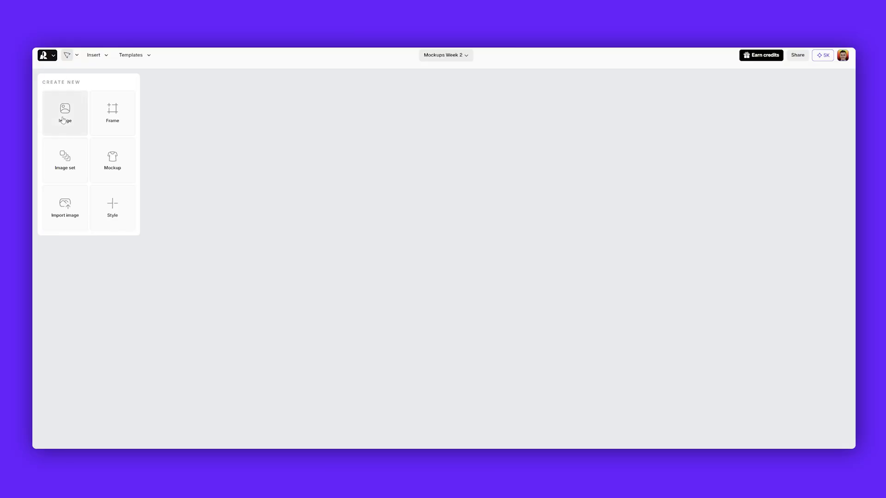
- Create a new image and apply the Geometric Logo style, searching the style library for "logo"
{"action": "left_click", "coordinate": [71, 121]}
{"action": "left_click", "coordinate": [73, 122]}
{"action": "left_click", "coordinate": [400, 99]}
{"action": "type", "text": "logo"}
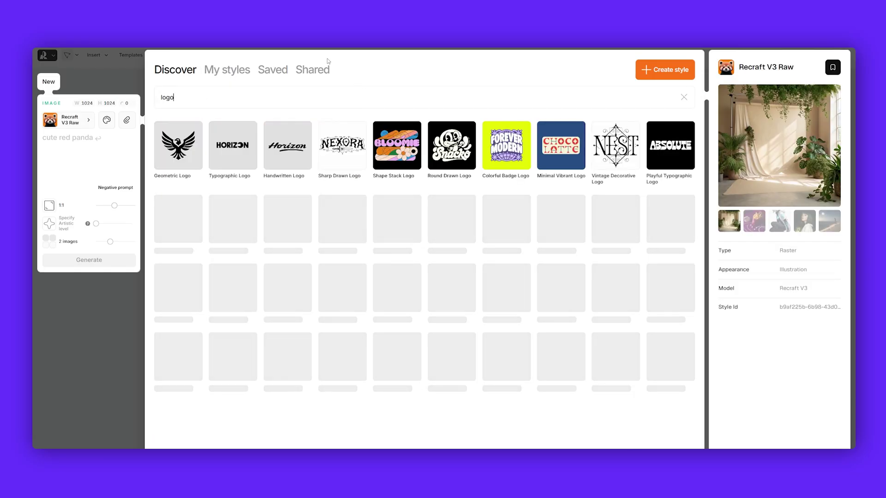
{"action": "mouse_move", "coordinate": [180, 158]}
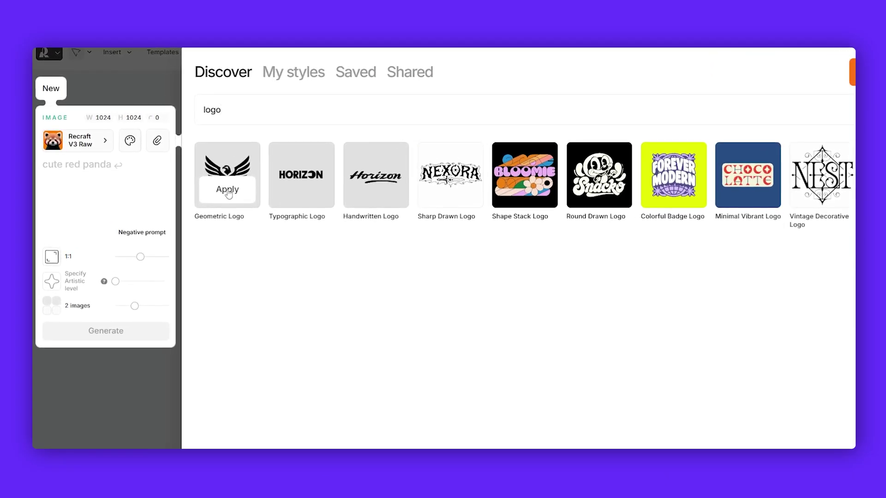
{"action": "left_click", "coordinate": [229, 191]}
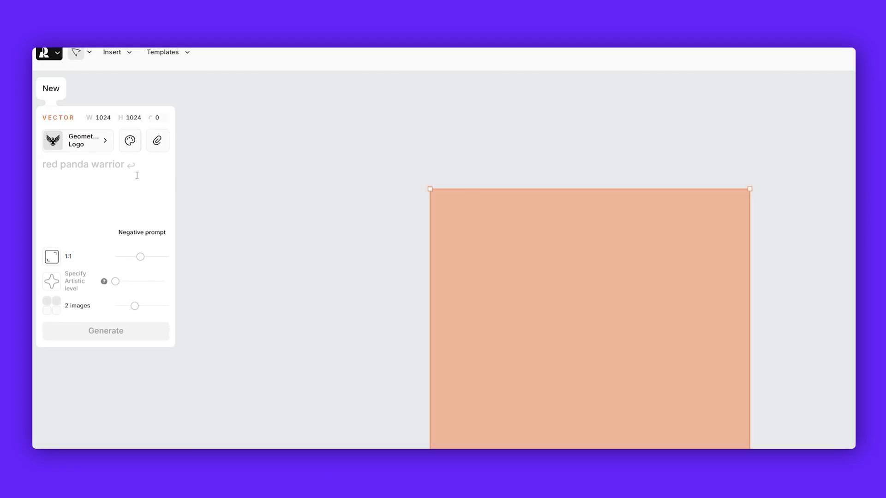
- Generate a logo from the prompt "Wild jerky, masculine font, rough, handwritten, grunge, bold."
{"action": "type", "text": "Wild jerky, masculine font, rough, handwritten, grunge, bold."}
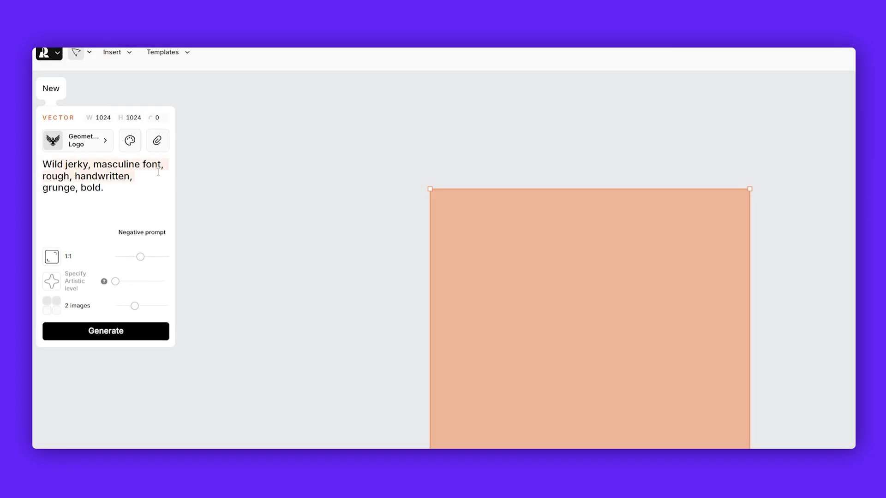
{"action": "left_click_drag", "start_coordinate": [158, 174], "coordinate": [101, 188]}
{"action": "left_click", "coordinate": [70, 176]}
{"action": "left_click", "coordinate": [124, 340]}
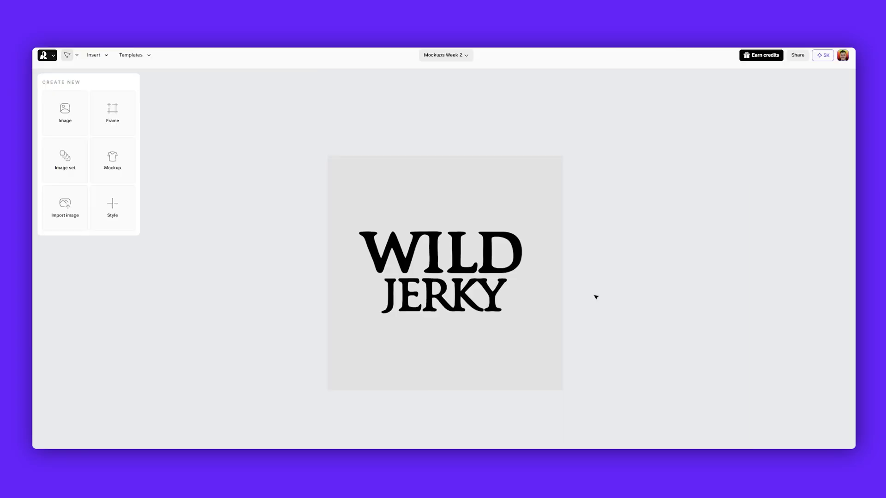
- Inspect the letter shapes and edges of the first Wild Jerky logo variation up close and at full size
{"action": "left_click", "coordinate": [502, 253]}
{"action": "scroll", "coordinate": [502, 253], "scroll_direction": "up", "scroll_amount": 5}
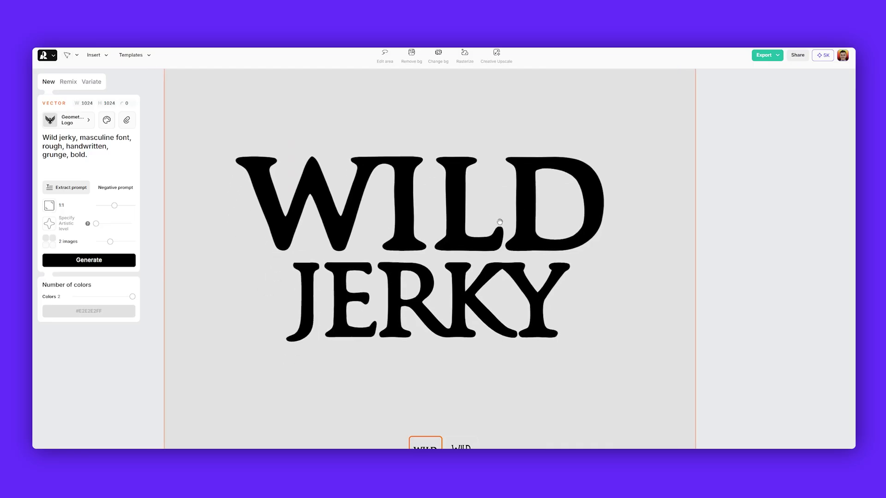
{"action": "scroll", "coordinate": [295, 210], "scroll_direction": "down", "scroll_amount": 2}
{"action": "scroll", "coordinate": [305, 208], "scroll_direction": "up", "scroll_amount": 2}
{"action": "scroll", "coordinate": [402, 286], "scroll_direction": "up", "scroll_amount": 2}
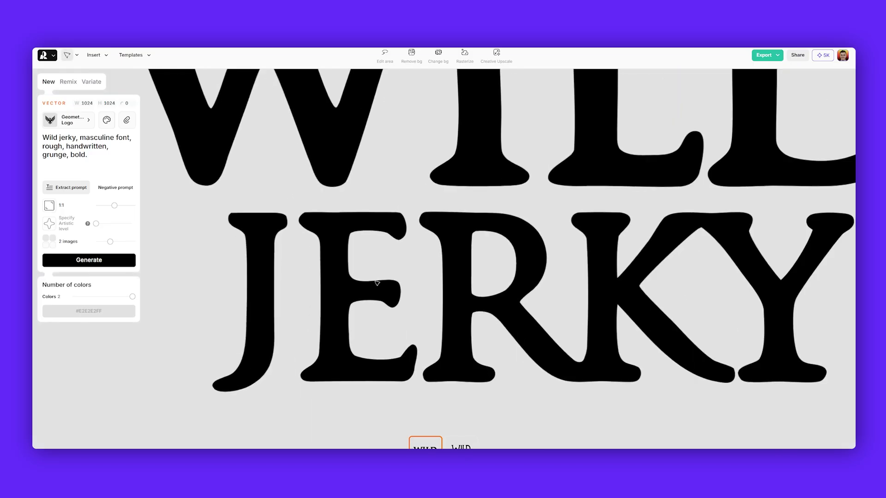
{"action": "scroll", "coordinate": [636, 226], "scroll_direction": "down", "scroll_amount": 2}
{"action": "left_click_drag", "start_coordinate": [610, 217], "coordinate": [532, 274]}
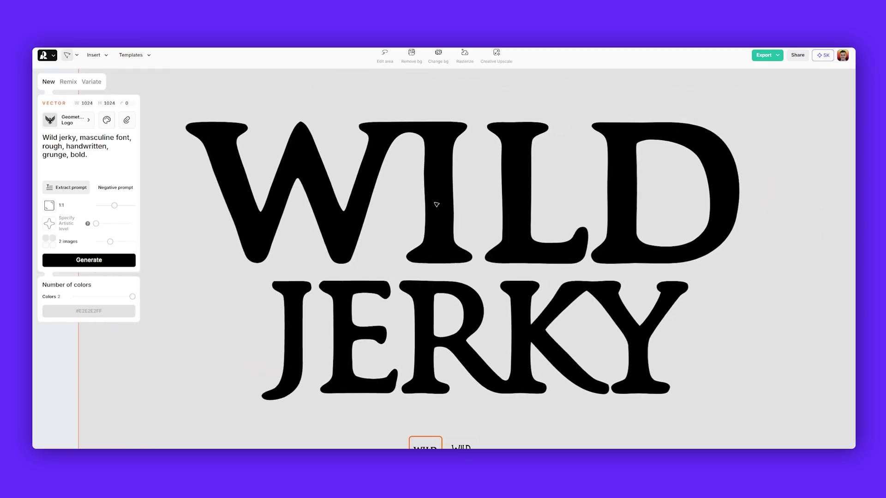
{"action": "scroll", "coordinate": [437, 205], "scroll_direction": "down", "scroll_amount": 3}
{"action": "scroll", "coordinate": [582, 157], "scroll_direction": "down", "scroll_amount": 2}
{"action": "left_click_drag", "start_coordinate": [582, 156], "coordinate": [487, 204]}
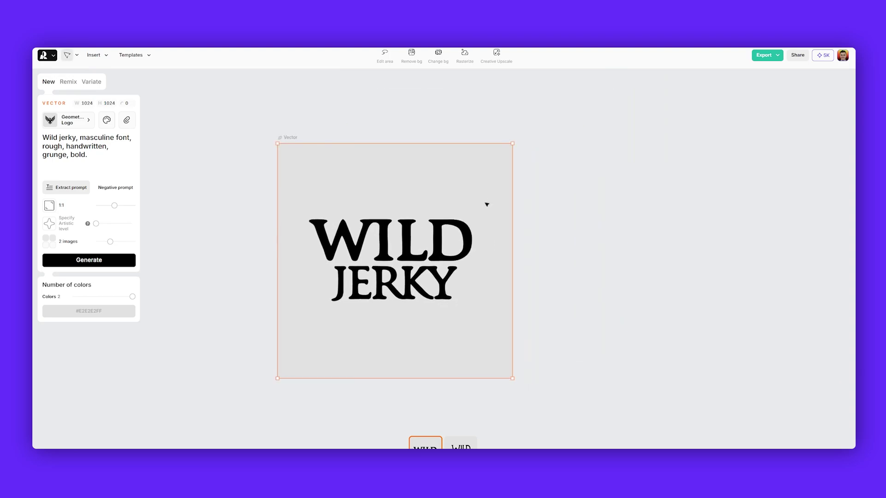
{"action": "left_click_drag", "start_coordinate": [413, 214], "coordinate": [401, 211]}
{"action": "left_click_drag", "start_coordinate": [478, 212], "coordinate": [413, 224]}
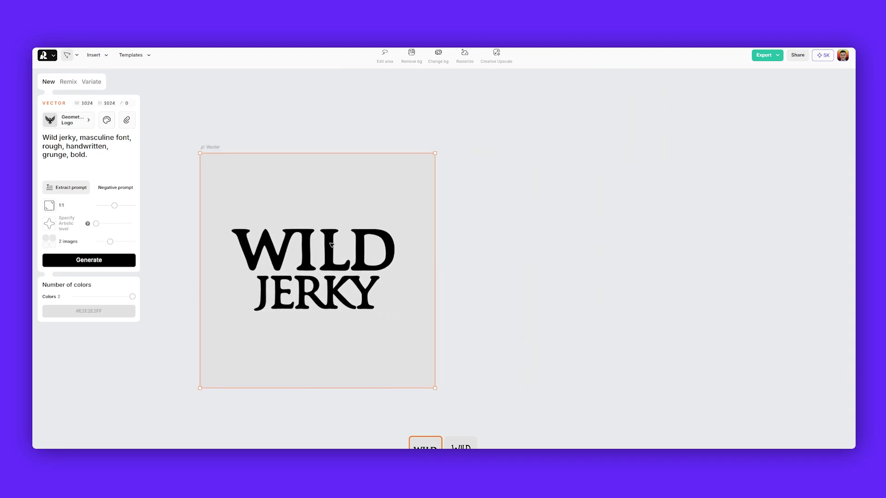
- Switch the Wild Jerky logo to its second variation and check its lettering and details
{"action": "key", "text": "Right"}
{"action": "left_click_drag", "start_coordinate": [498, 338], "coordinate": [562, 333]}
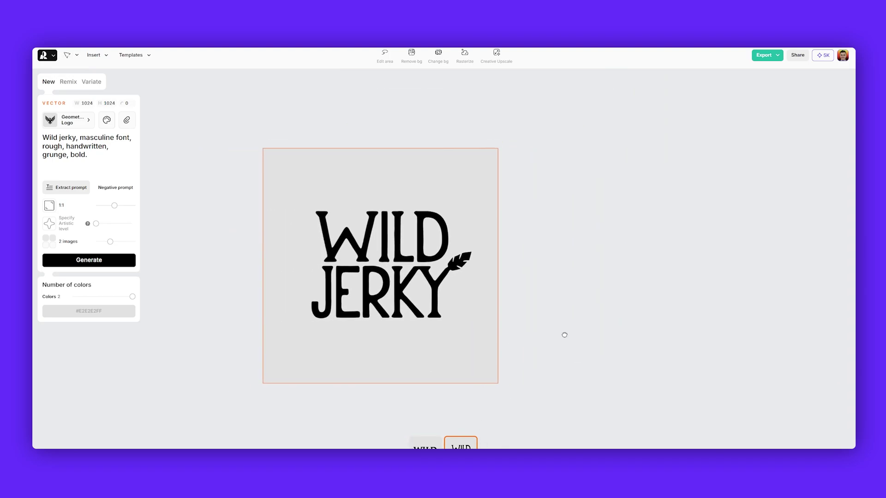
{"action": "scroll", "coordinate": [340, 234], "scroll_direction": "up", "scroll_amount": 5}
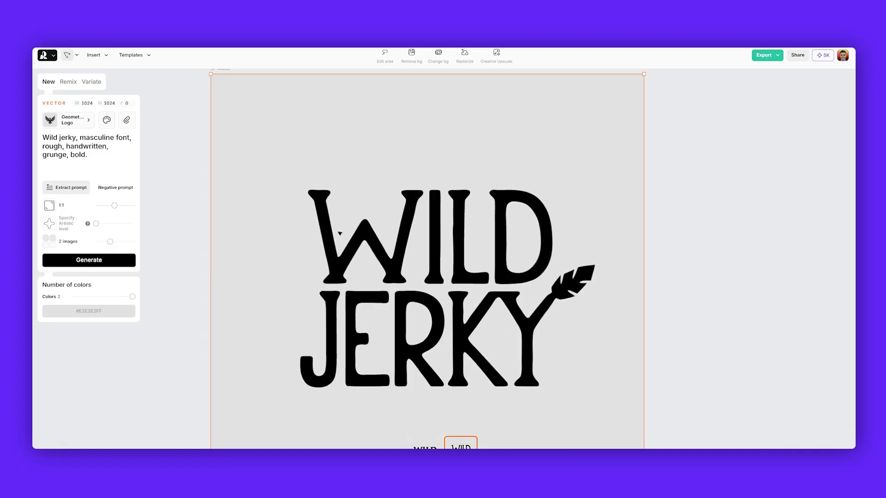
{"action": "scroll", "coordinate": [594, 295], "scroll_direction": "down", "scroll_amount": 3}
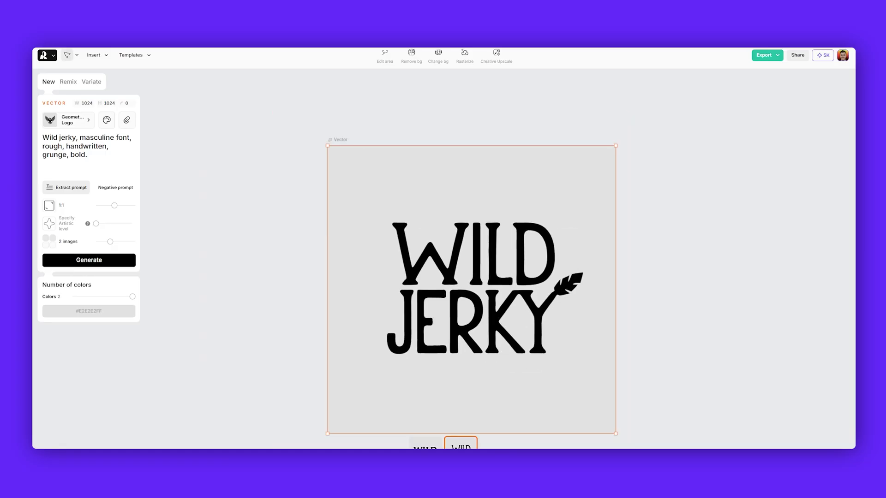
- Duplicate the logo beside the original and regenerate the copy with "antlers" added to its prompt
{"action": "scroll", "coordinate": [377, 422], "scroll_direction": "right", "scroll_amount": 5}
{"action": "left_click_drag", "start_coordinate": [377, 421], "coordinate": [349, 422]}
{"action": "left_click_drag", "start_coordinate": [327, 292], "coordinate": [644, 292]}
{"action": "left_click_drag", "start_coordinate": [645, 292], "coordinate": [594, 314]}
{"action": "left_click", "coordinate": [107, 155]}
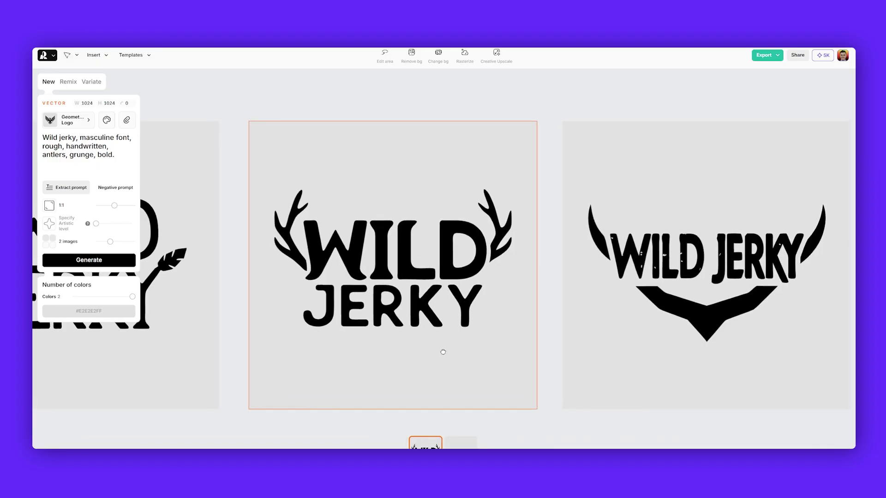
- Check the second variations of the antlers logo and the bull horns logo
{"action": "left_click", "coordinate": [461, 442]}
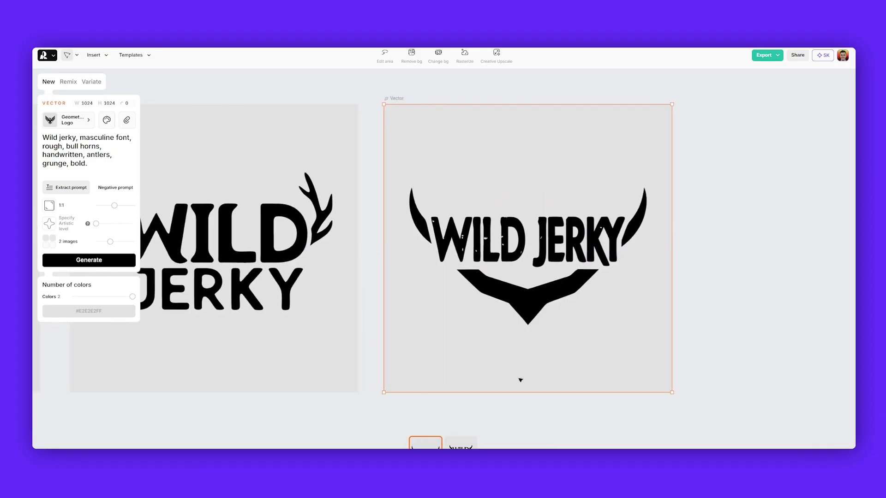
{"action": "left_click", "coordinate": [471, 442]}
{"action": "scroll", "coordinate": [613, 204], "scroll_direction": "up", "scroll_amount": 3}
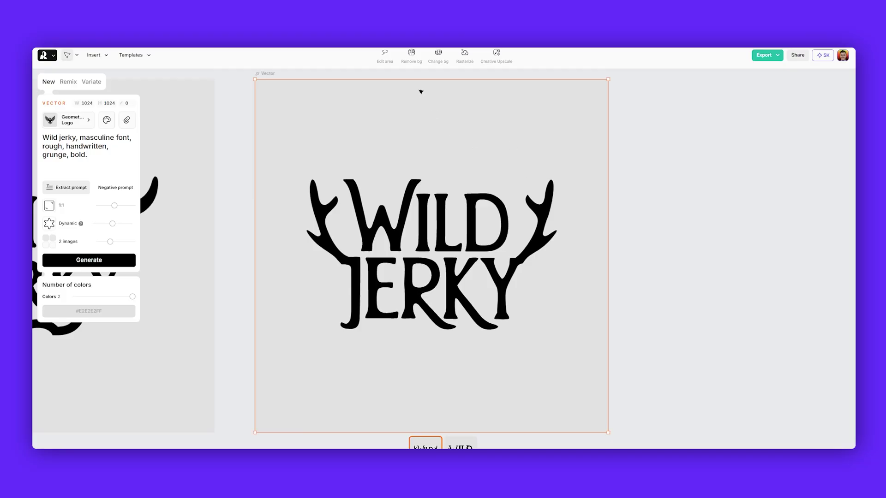
- Remove the background from the Wild Jerky logo with antlers on both sides of the lettering
{"action": "left_click", "coordinate": [411, 58]}
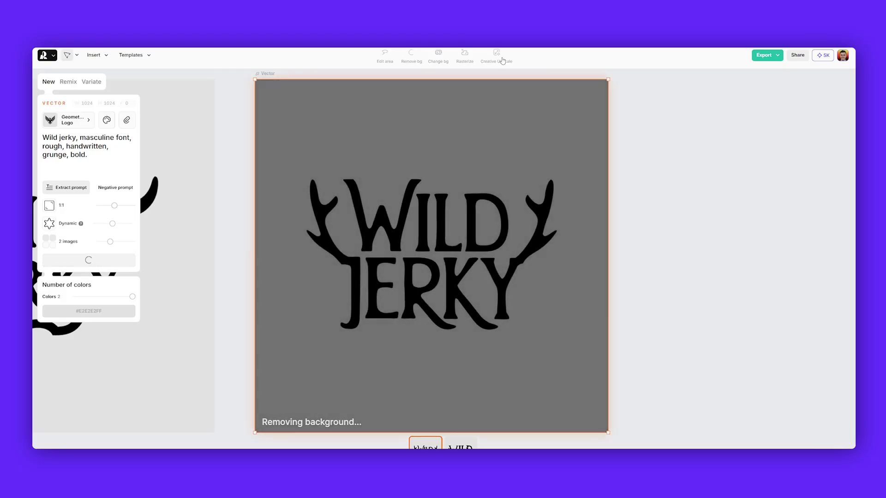
{"action": "key", "text": "Escape"}
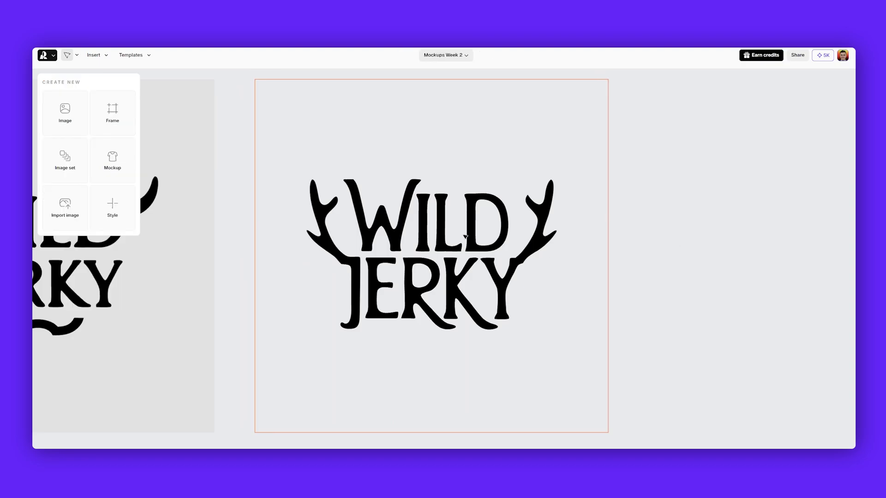
{"action": "left_click", "coordinate": [464, 236]}
{"action": "scroll", "coordinate": [518, 214], "scroll_direction": "down", "scroll_amount": 3}
{"action": "left_click_drag", "start_coordinate": [358, 205], "coordinate": [610, 205]}
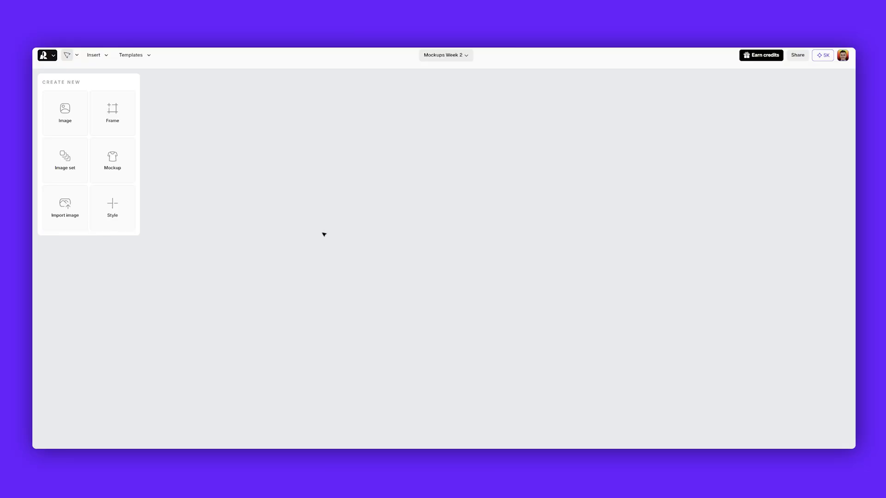
- Create a new image and browse the feed of available styles for it
{"action": "left_click", "coordinate": [72, 111]}
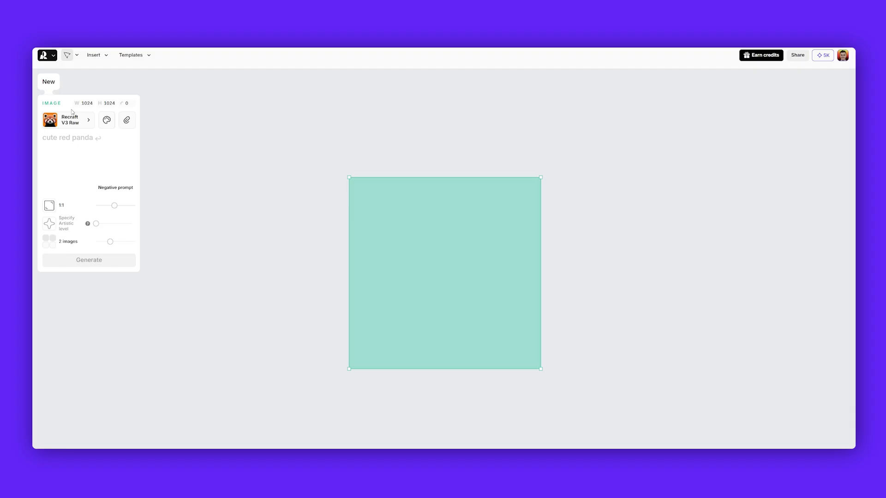
{"action": "left_click", "coordinate": [70, 116]}
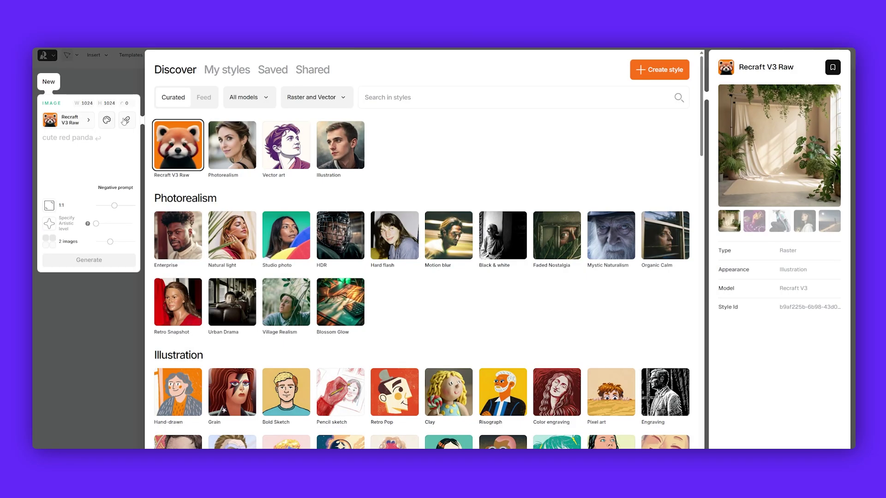
{"action": "left_click", "coordinate": [206, 98]}
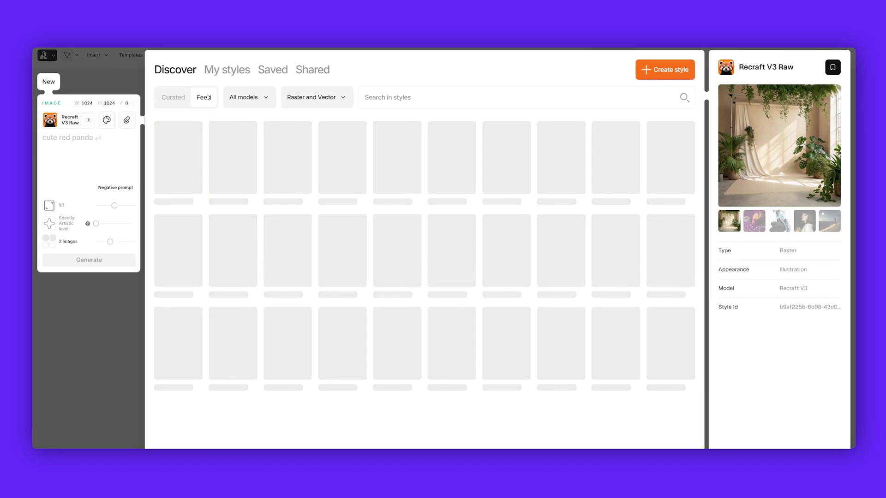
{"action": "scroll", "coordinate": [395, 178], "scroll_direction": "down", "scroll_amount": 10}
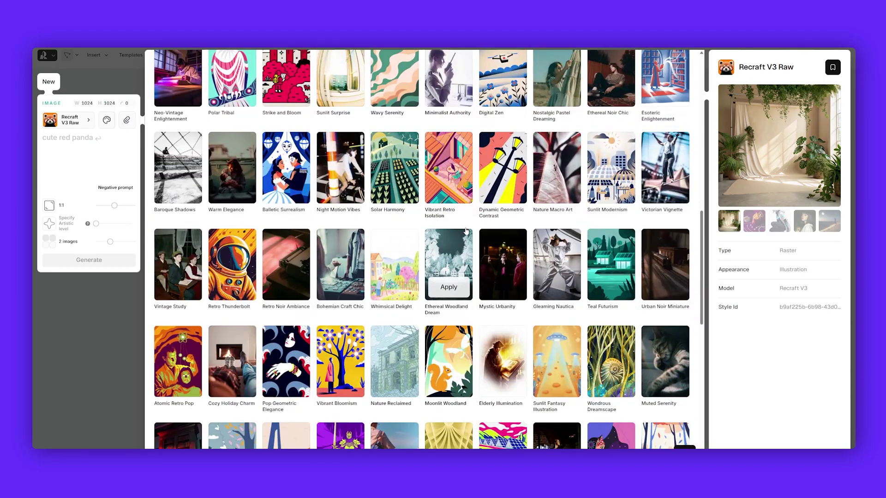
{"action": "scroll", "coordinate": [449, 276], "scroll_direction": "up", "scroll_amount": 15}
{"action": "left_click", "coordinate": [455, 95]}
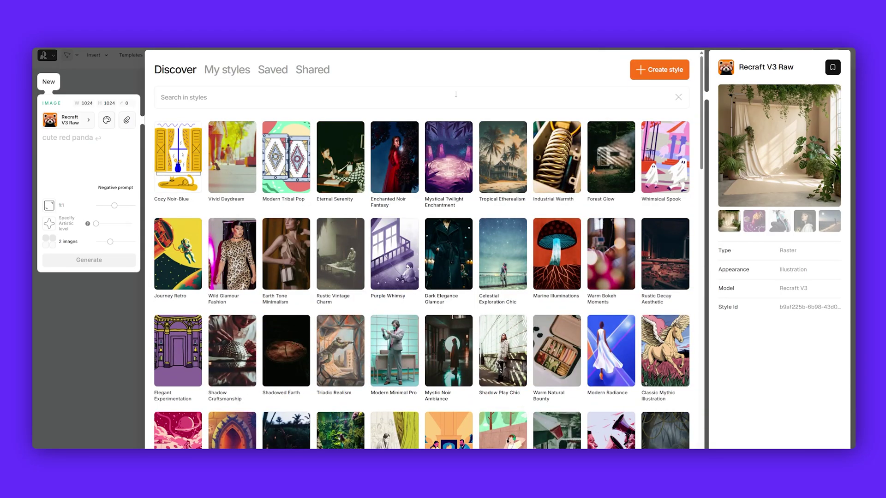
- Apply the saved Vintage Botanical Vintage style and generate a man walking a desert trail with mountains, cows, cypress trees and golden hour light
{"action": "left_click", "coordinate": [281, 72]}
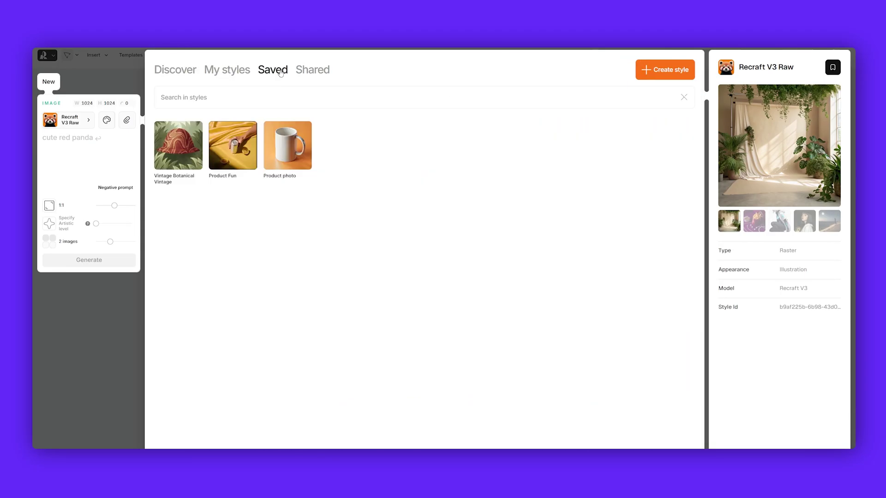
{"action": "mouse_move", "coordinate": [176, 158]}
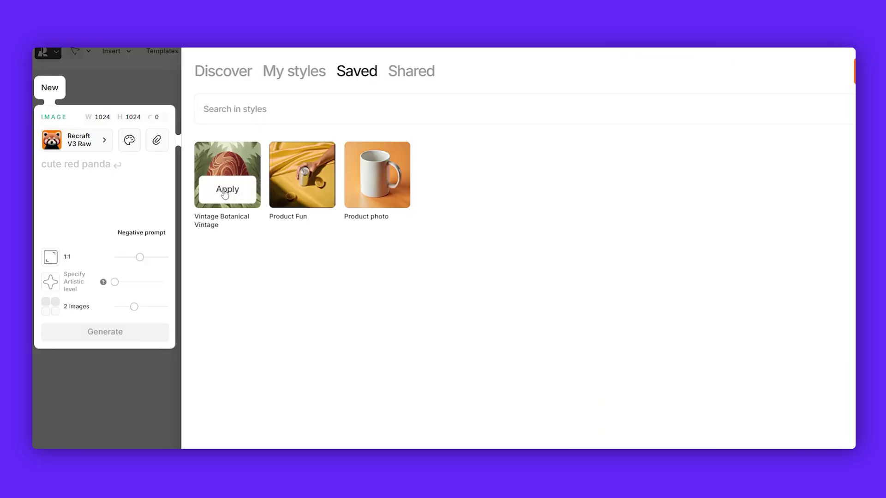
{"action": "left_click", "coordinate": [225, 190]}
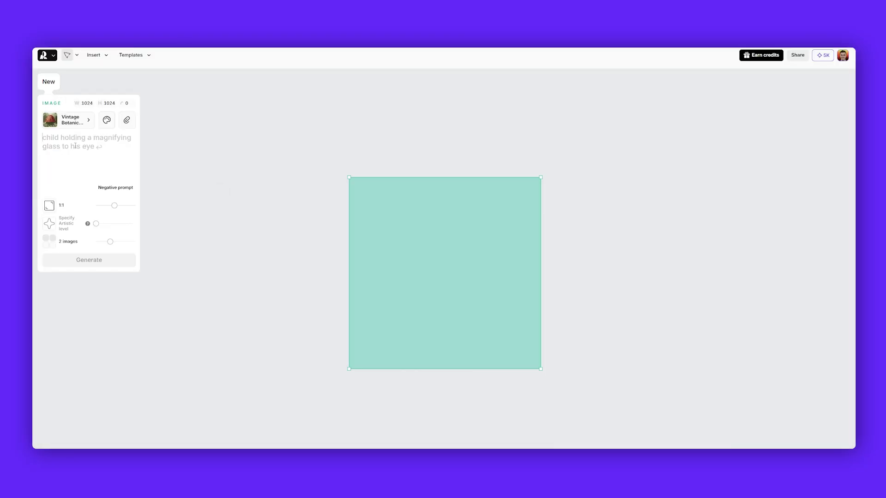
{"action": "type", "text": "A cinematic photo of a man walking along a desert trail, small scale figure, He wears a denim jacket, brown boots, and olive pants. Background shows a vast mountain range and dry grass. Golden hour light glows warmly across the scene. A field of grass fed cows in the distance, with cypress trees on the edges, Masculine and rugged tone with natural warmth."}
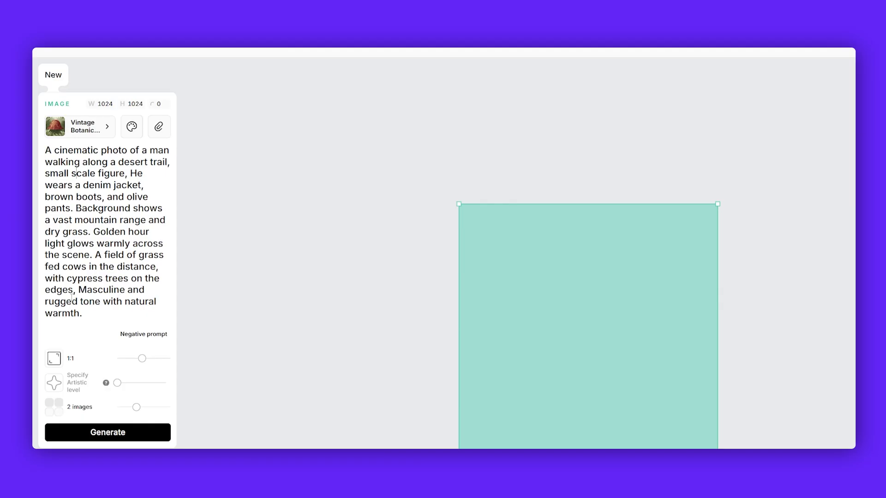
{"action": "left_click", "coordinate": [123, 432]}
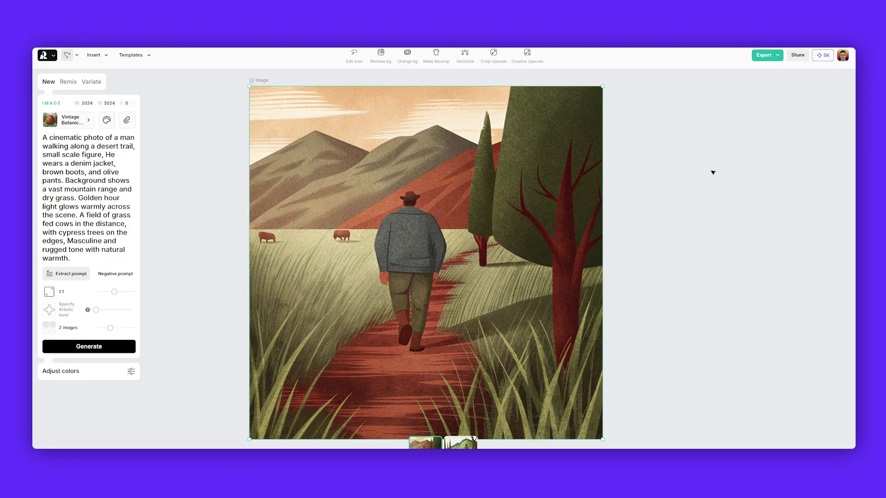
- Inspect the details of the first desert trail illustration variation
{"action": "scroll", "coordinate": [554, 121], "scroll_direction": "up", "scroll_amount": 5}
{"action": "scroll", "coordinate": [528, 236], "scroll_direction": "down", "scroll_amount": 5}
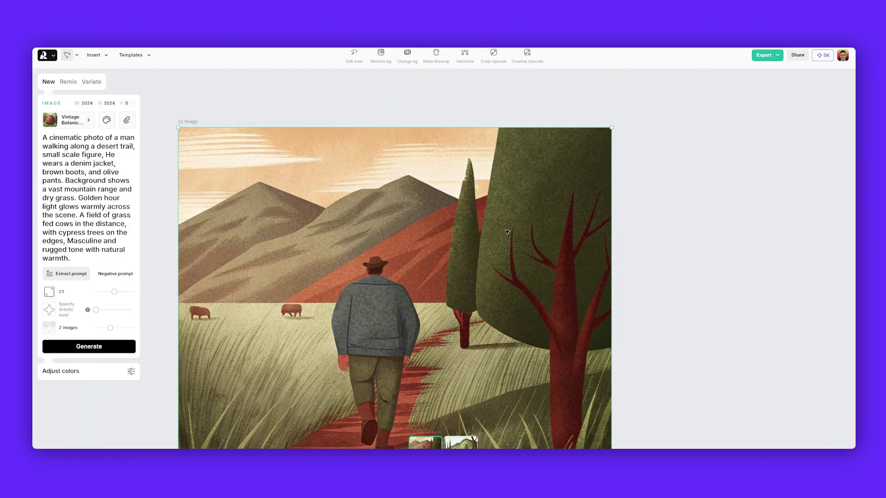
{"action": "scroll", "coordinate": [509, 207], "scroll_direction": "up", "scroll_amount": 2}
{"action": "scroll", "coordinate": [510, 207], "scroll_direction": "down", "scroll_amount": 2}
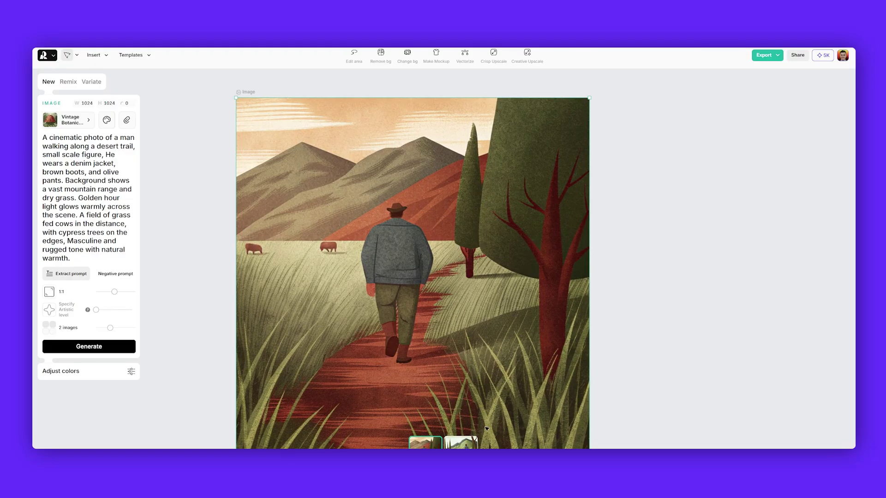
- Compare the two desert trail illustration variations and keep the second one selected
{"action": "left_click", "coordinate": [468, 445]}
{"action": "scroll", "coordinate": [536, 336], "scroll_direction": "down", "scroll_amount": 2}
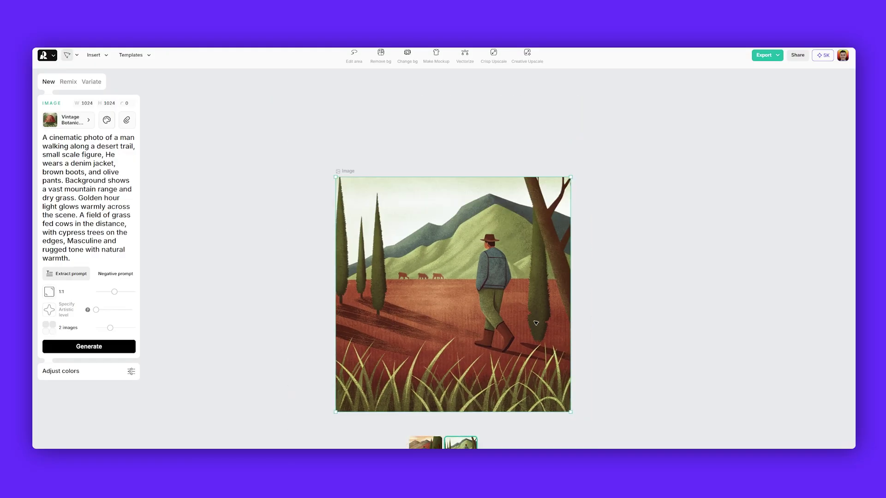
{"action": "left_click_drag", "start_coordinate": [498, 390], "coordinate": [298, 352]}
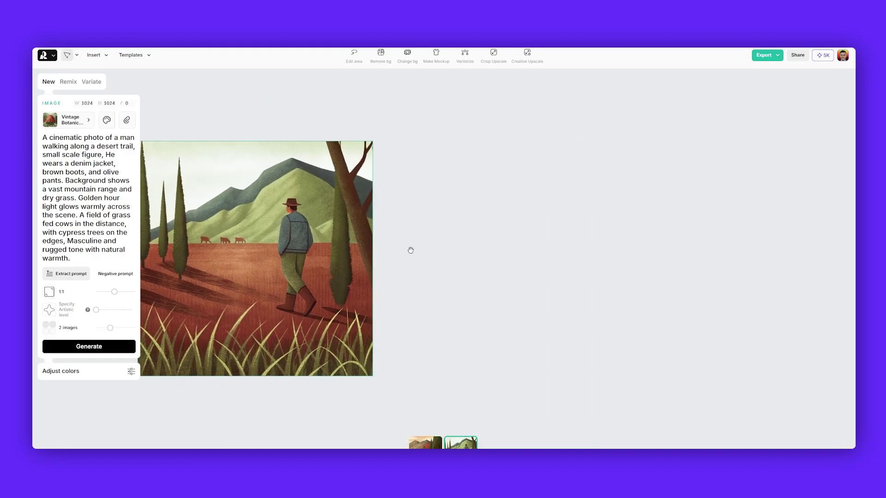
{"action": "left_click_drag", "start_coordinate": [432, 252], "coordinate": [440, 253]}
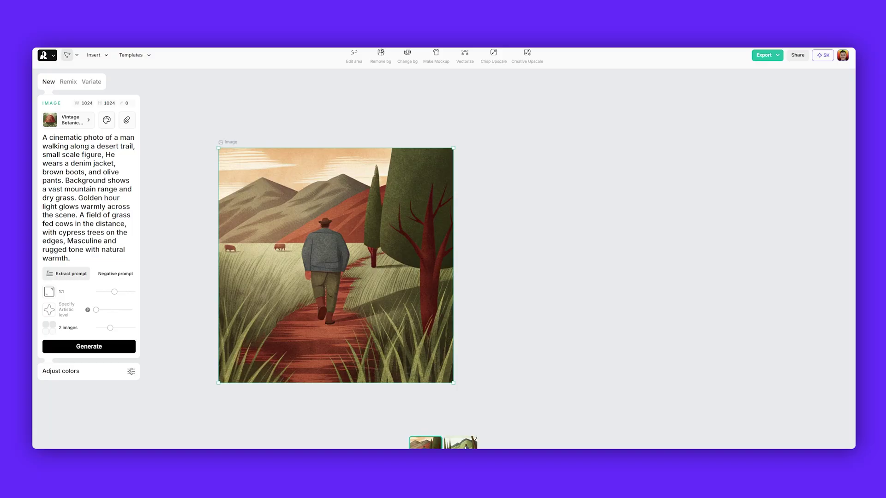
{"action": "left_click", "coordinate": [465, 447]}
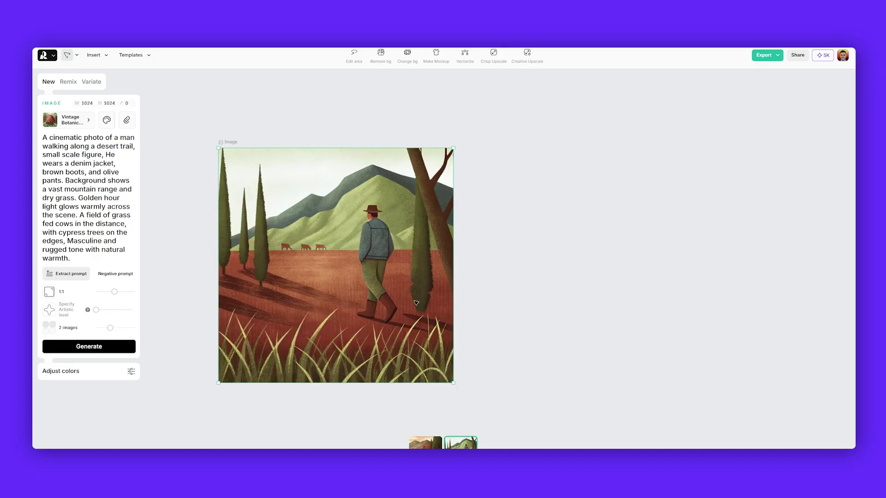
- Duplicate the desert trail illustration and extract a text prompt from the copy
{"action": "left_click_drag", "start_coordinate": [382, 280], "coordinate": [610, 270]}
{"action": "left_click", "coordinate": [65, 273]}
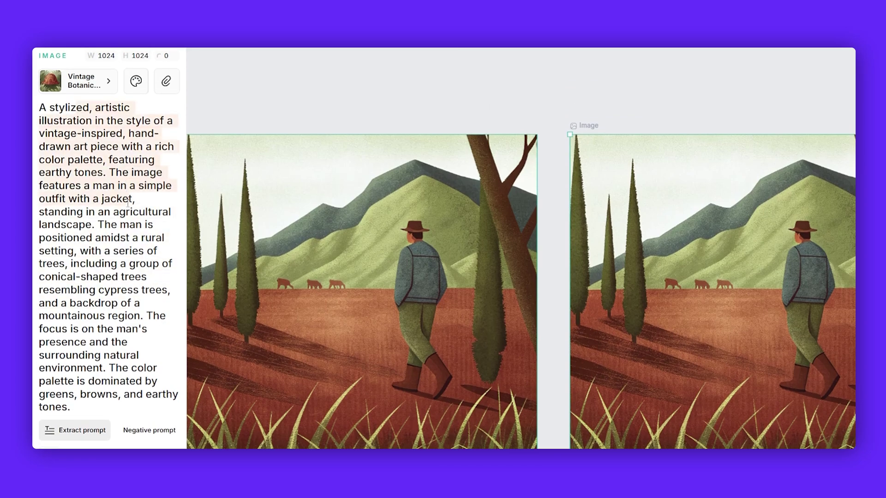
{"action": "left_click", "coordinate": [106, 173]}
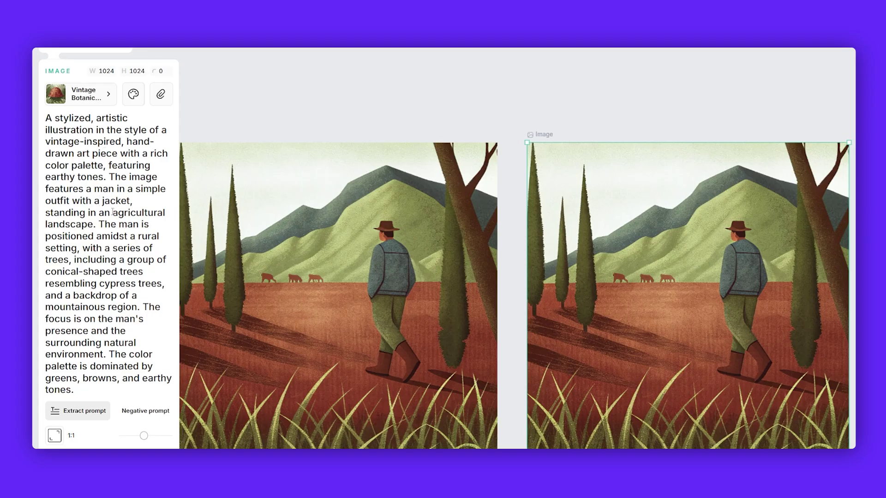
- Edit the extracted prompt so the man stands in a forest camping landscape
{"action": "left_click_drag", "start_coordinate": [112, 211], "coordinate": [91, 228]}
{"action": "left_click", "coordinate": [121, 211]}
{"action": "type", "text": "fores"}
{"action": "key", "text": "BackSpace"}
{"action": "key", "text": "BackSpace"}
{"action": "type", "text": "rest camping"}
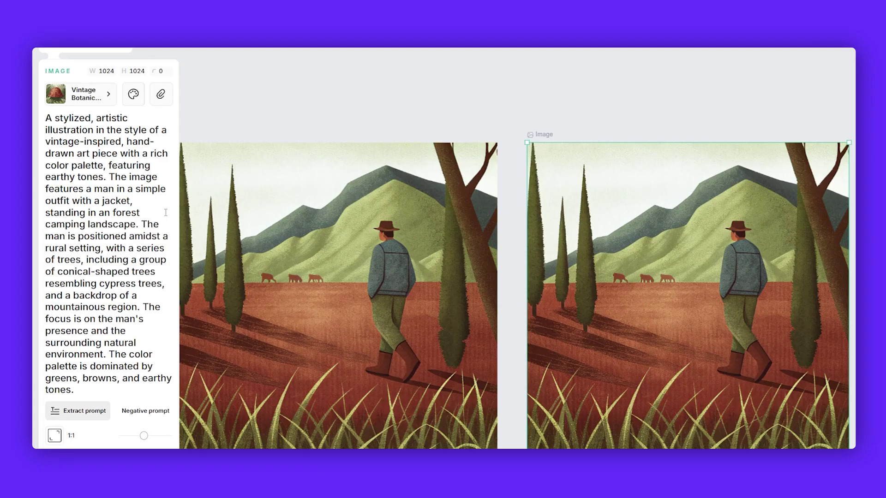
- Specify a cowboy outfit, a cowboy setting and the man walking in from the right in the prompt, and generate the illustration
{"action": "left_click_drag", "start_coordinate": [135, 236], "coordinate": [99, 251]}
{"action": "type", "text": "in a cowboy s"}
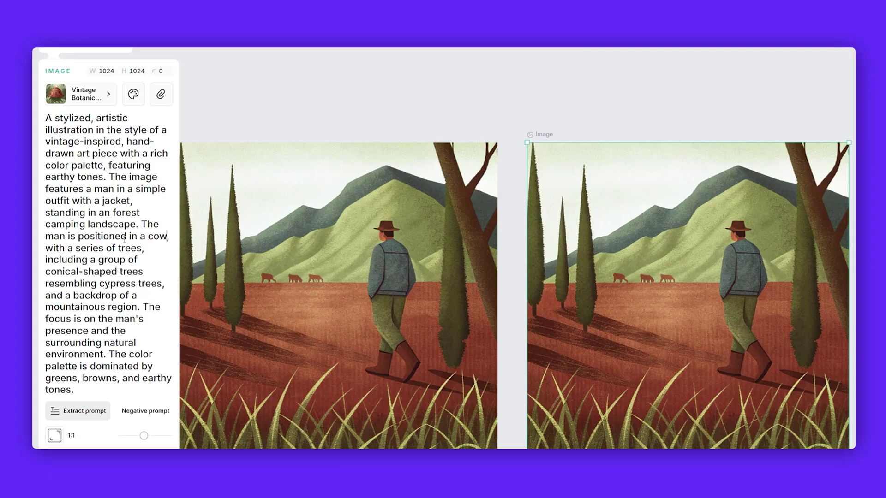
{"action": "type", "text": "etting"}
{"action": "key", "text": "Right"}
{"action": "type", "text": "man is walking in from the r"}
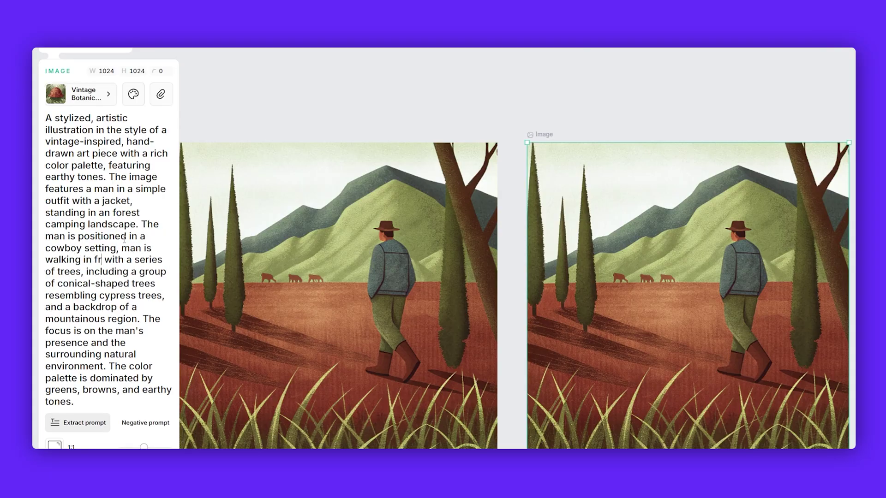
{"action": "type", "text": "ightm, with a"}
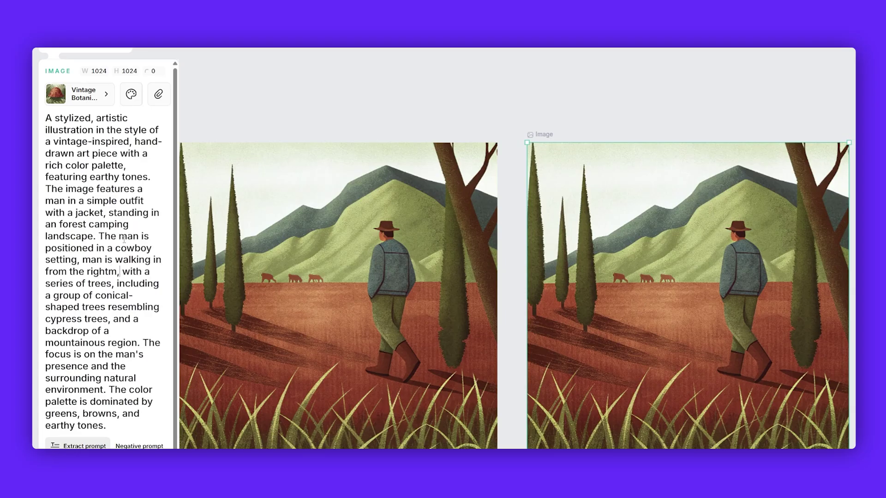
{"action": "scroll", "coordinate": [106, 223], "scroll_direction": "down", "scroll_amount": 1}
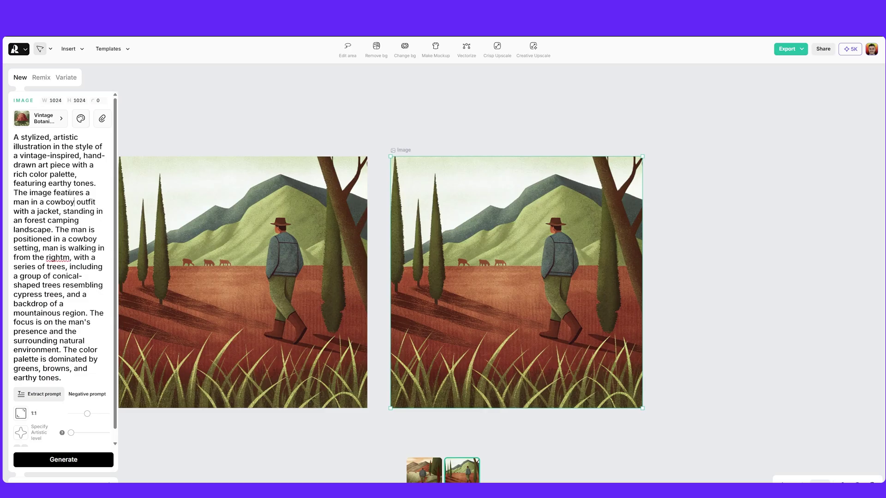
{"action": "left_click", "coordinate": [64, 459]}
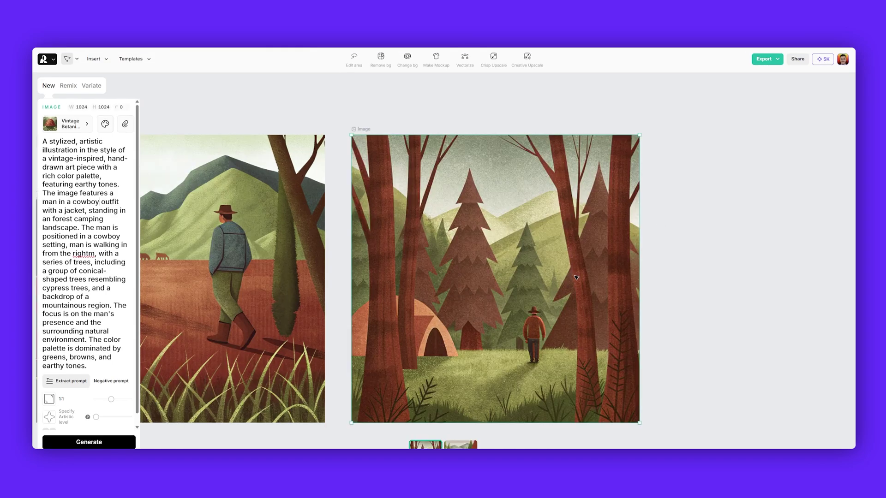
- Compare the two forest camping illustration variations and return to the one with the dome tent
{"action": "left_click_drag", "start_coordinate": [575, 277], "coordinate": [549, 262]}
{"action": "key", "text": "ctrl+z"}
{"action": "left_click_drag", "start_coordinate": [668, 260], "coordinate": [645, 240]}
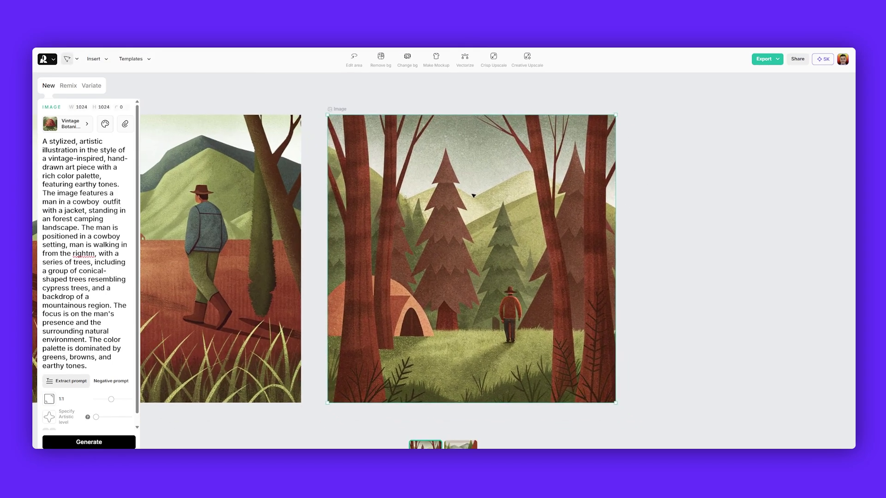
{"action": "left_click", "coordinate": [460, 444]}
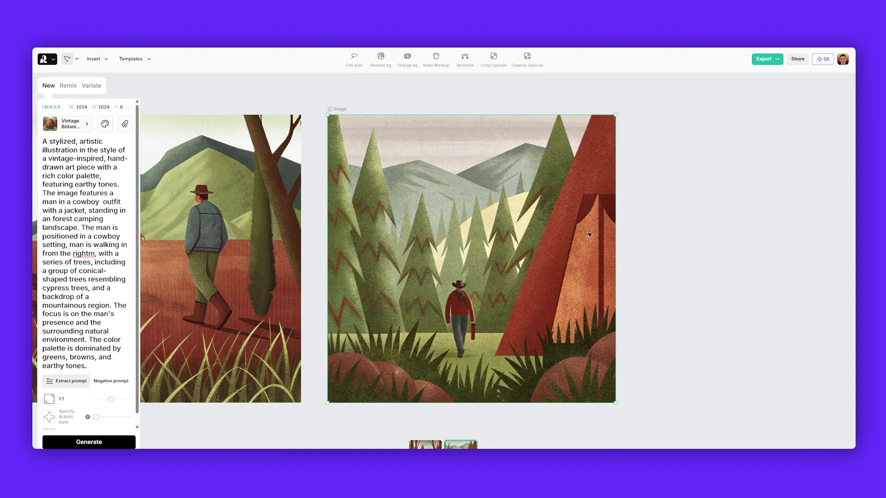
{"action": "scroll", "coordinate": [414, 316], "scroll_direction": "up", "scroll_amount": 5}
{"action": "scroll", "coordinate": [435, 276], "scroll_direction": "down", "scroll_amount": 3}
{"action": "left_click_drag", "start_coordinate": [492, 184], "coordinate": [479, 323]}
{"action": "scroll", "coordinate": [479, 323], "scroll_direction": "up", "scroll_amount": 6}
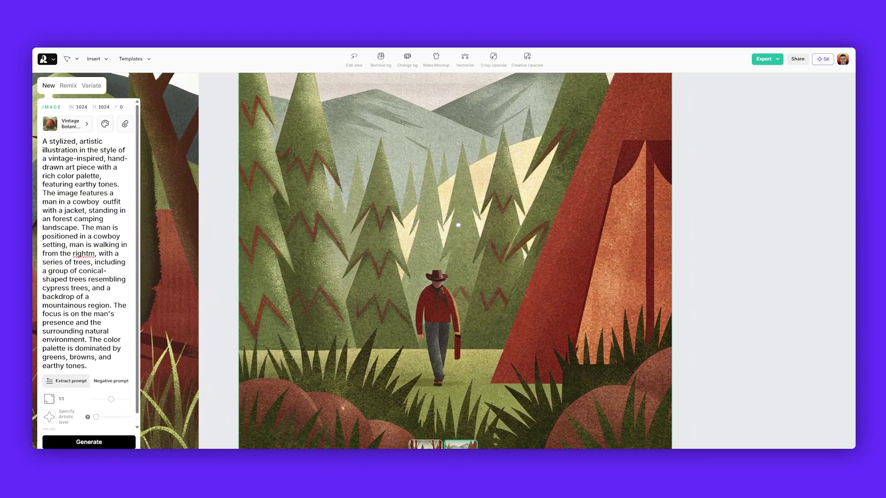
{"action": "scroll", "coordinate": [481, 332], "scroll_direction": "down", "scroll_amount": 3}
{"action": "key", "text": "Left"}
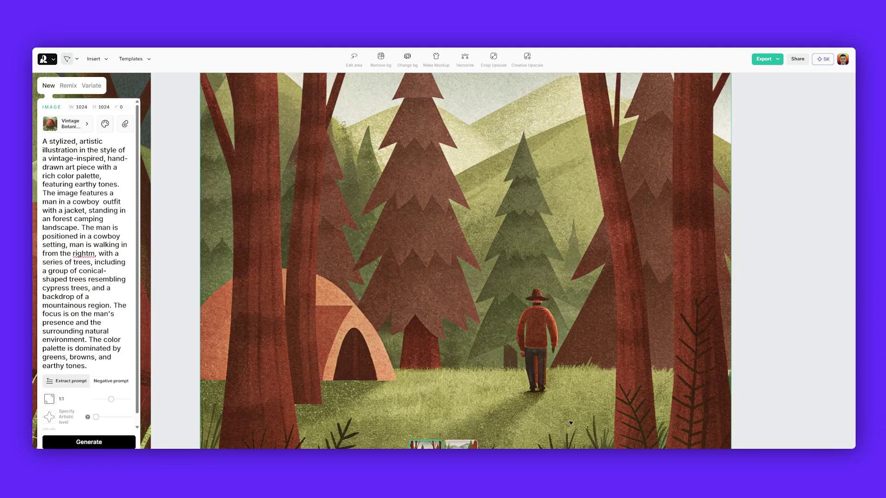
{"action": "scroll", "coordinate": [574, 329], "scroll_direction": "down", "scroll_amount": 4}
- Duplicate the dome tent illustration and regenerate the copies, one at the Dynamic artistic level and one at a higher level
{"action": "left_click_drag", "start_coordinate": [571, 308], "coordinate": [352, 281]}
{"action": "key", "text": "ctrl+d"}
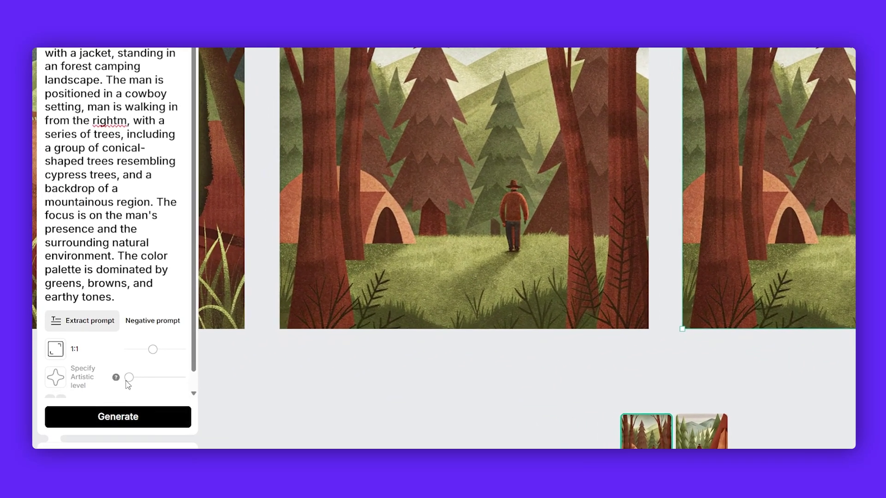
{"action": "left_click", "coordinate": [138, 378]}
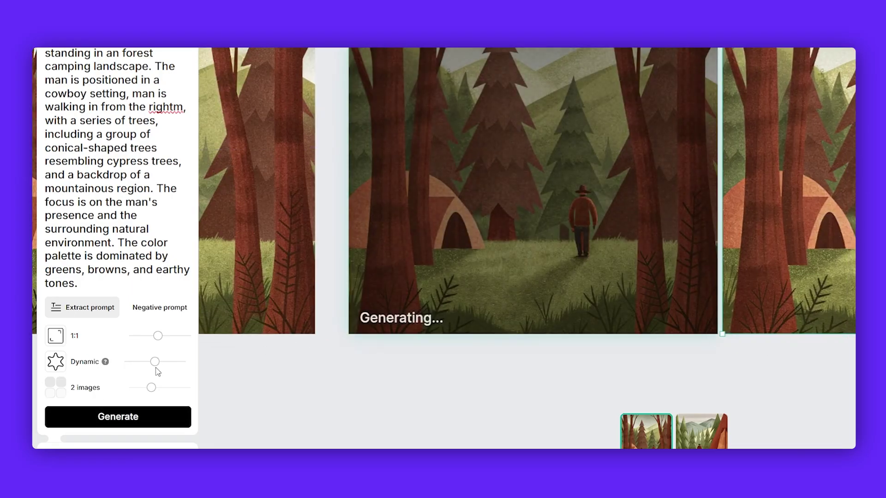
{"action": "left_click_drag", "start_coordinate": [156, 369], "coordinate": [191, 366]}
{"action": "left_click", "coordinate": [144, 417]}
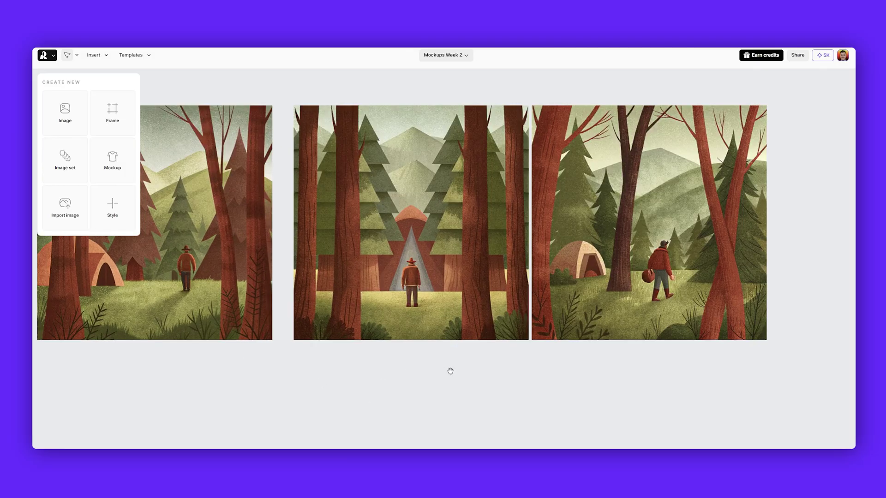
- Examine the regenerated forest camp illustrations and their alternative variations
{"action": "left_click_drag", "start_coordinate": [450, 370], "coordinate": [440, 394]}
{"action": "scroll", "coordinate": [408, 314], "scroll_direction": "up", "scroll_amount": 5}
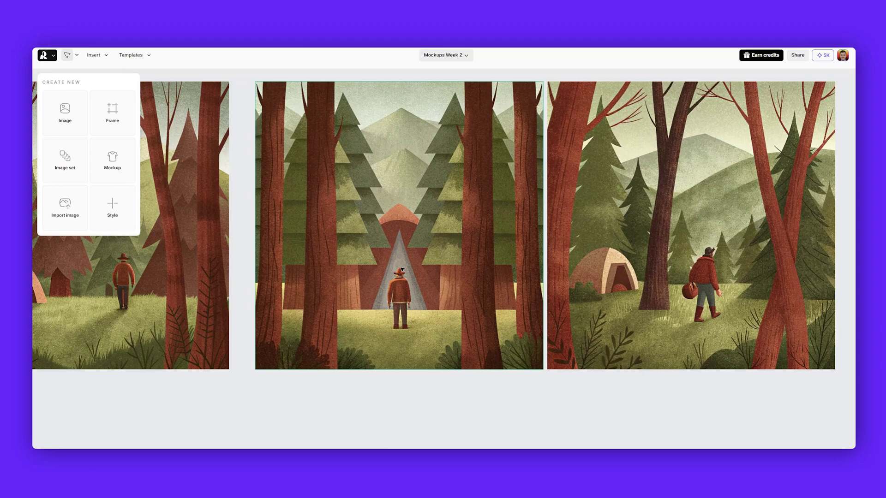
{"action": "left_click", "coordinate": [403, 316]}
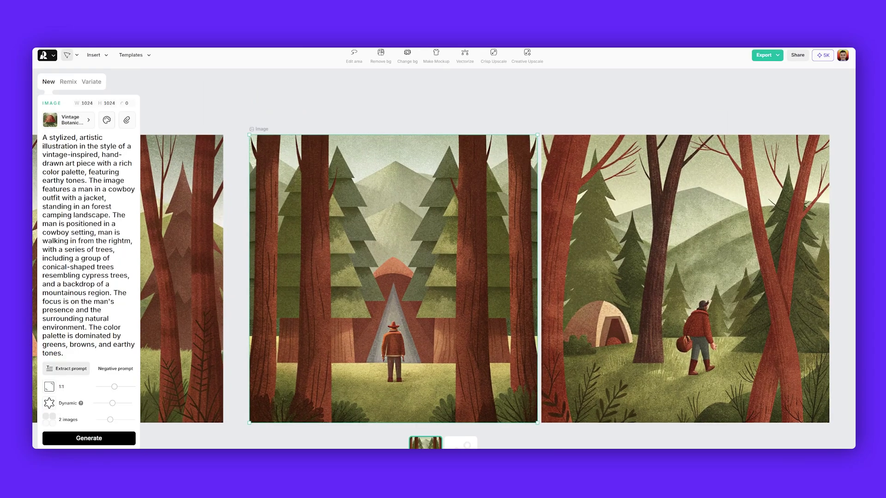
{"action": "left_click", "coordinate": [455, 445]}
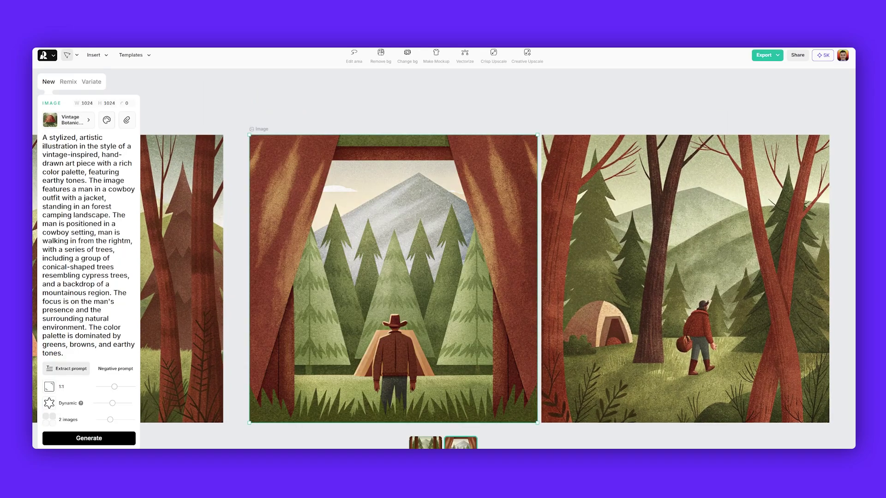
{"action": "left_click", "coordinate": [425, 443]}
{"action": "left_click", "coordinate": [684, 317]}
{"action": "left_click_drag", "start_coordinate": [670, 338], "coordinate": [439, 347]}
{"action": "left_click", "coordinate": [475, 443]}
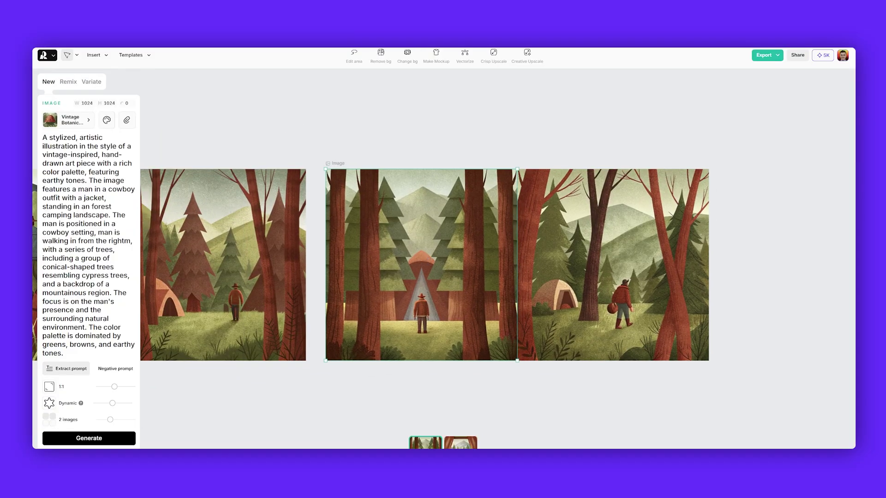
- Compare the Dynamic illustration's two variations again and keep the symmetrical forest version selected
{"action": "key", "text": "Right"}
{"action": "key", "text": "Left"}
{"action": "scroll", "coordinate": [420, 308], "scroll_direction": "up", "scroll_amount": 3}
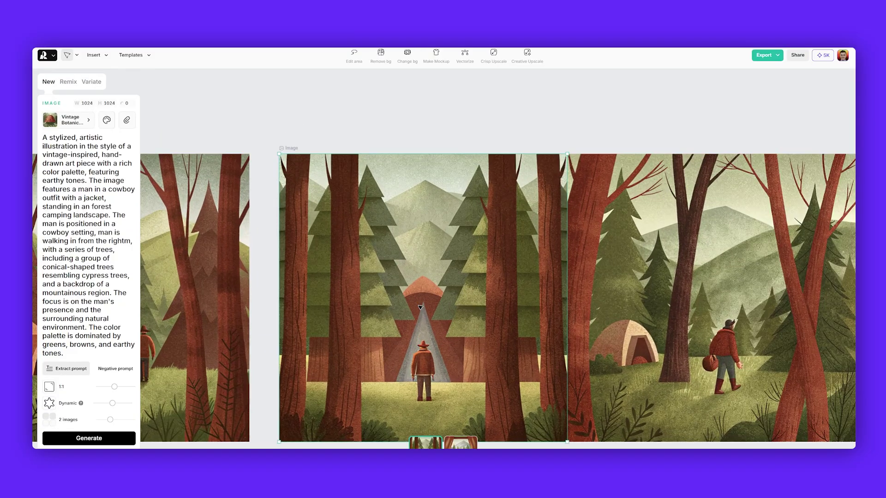
{"action": "scroll", "coordinate": [430, 265], "scroll_direction": "down", "scroll_amount": 2}
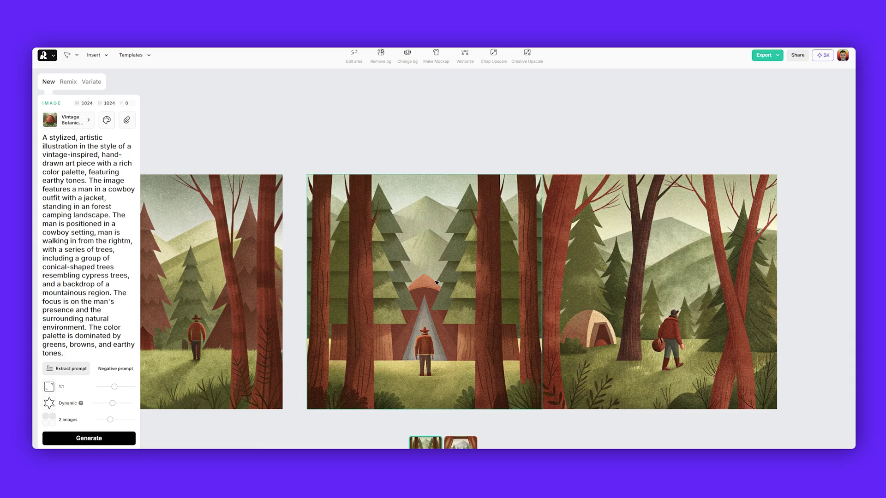
{"action": "left_click", "coordinate": [472, 446]}
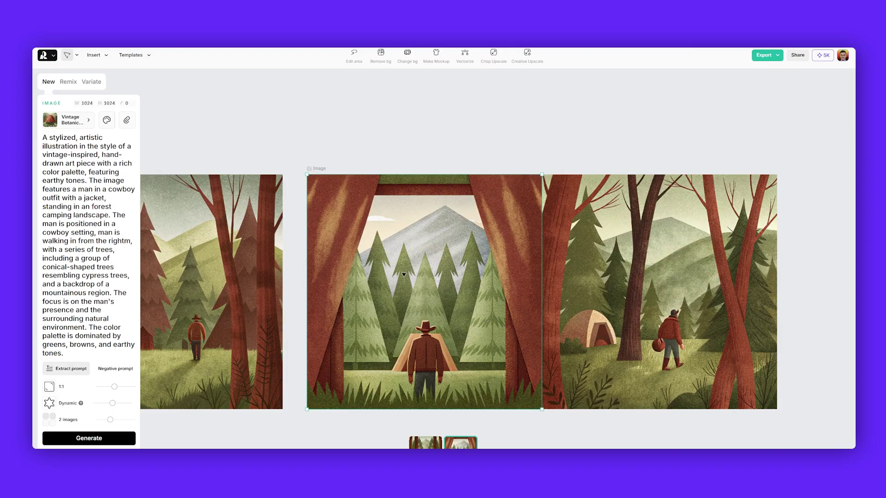
{"action": "left_click", "coordinate": [417, 445]}
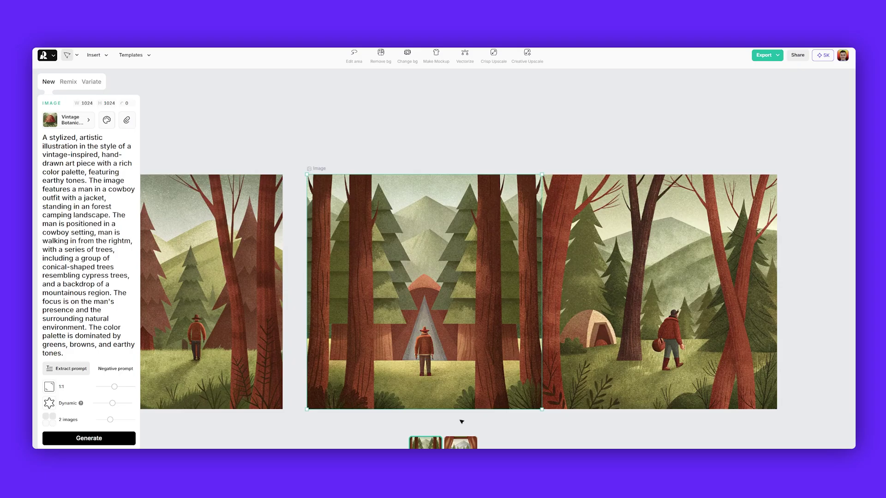
- Place a copy of the symmetrical forest illustration in an empty area of the canvas
{"action": "scroll", "coordinate": [376, 277], "scroll_direction": "down", "scroll_amount": 4}
{"action": "scroll", "coordinate": [375, 276], "scroll_direction": "up", "scroll_amount": 2}
{"action": "left_click_drag", "start_coordinate": [417, 358], "coordinate": [416, 106], "text": "alt"}
{"action": "scroll", "coordinate": [447, 247], "scroll_direction": "up", "scroll_amount": 5}
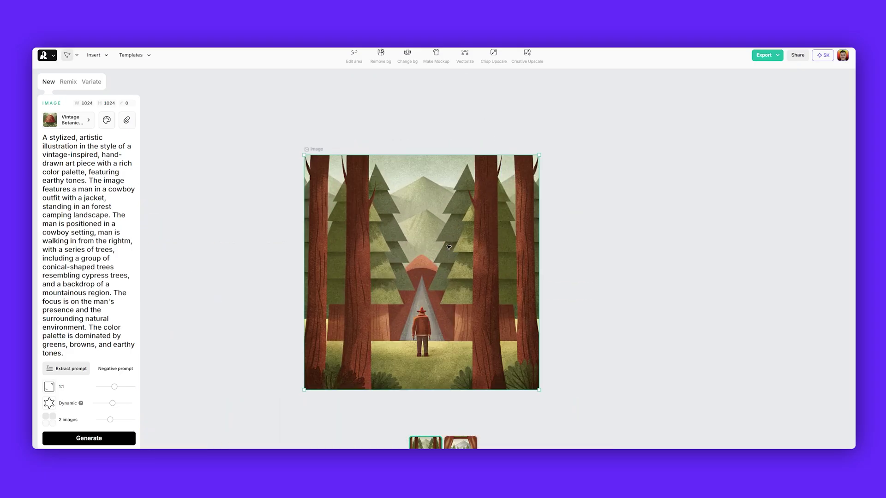
{"action": "scroll", "coordinate": [449, 248], "scroll_direction": "up", "scroll_amount": 2}
{"action": "scroll", "coordinate": [454, 234], "scroll_direction": "down", "scroll_amount": 2}
- Extend the copied forest illustration's frame beyond its top, bottom and sides, and expand the artwork to fill it
{"action": "double_click", "coordinate": [459, 221]}
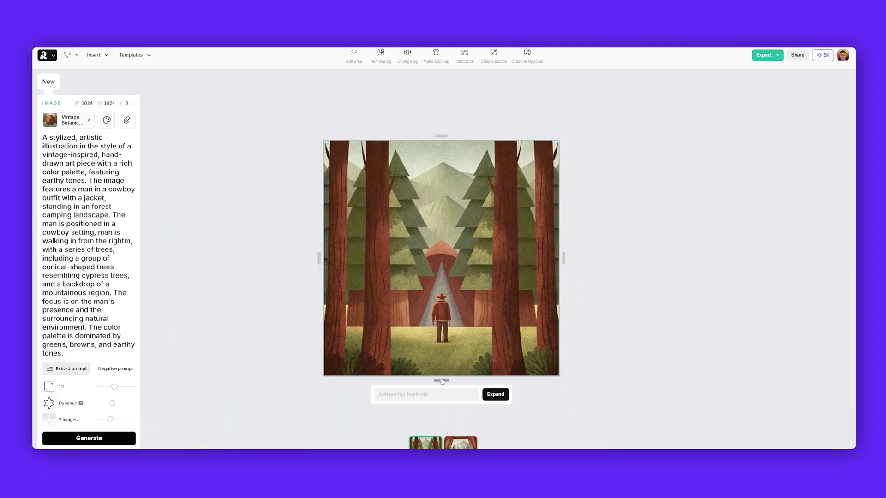
{"action": "scroll", "coordinate": [560, 289], "scroll_direction": "down", "scroll_amount": 2}
{"action": "scroll", "coordinate": [563, 184], "scroll_direction": "down", "scroll_amount": 1}
{"action": "left_click_drag", "start_coordinate": [564, 186], "coordinate": [618, 186]}
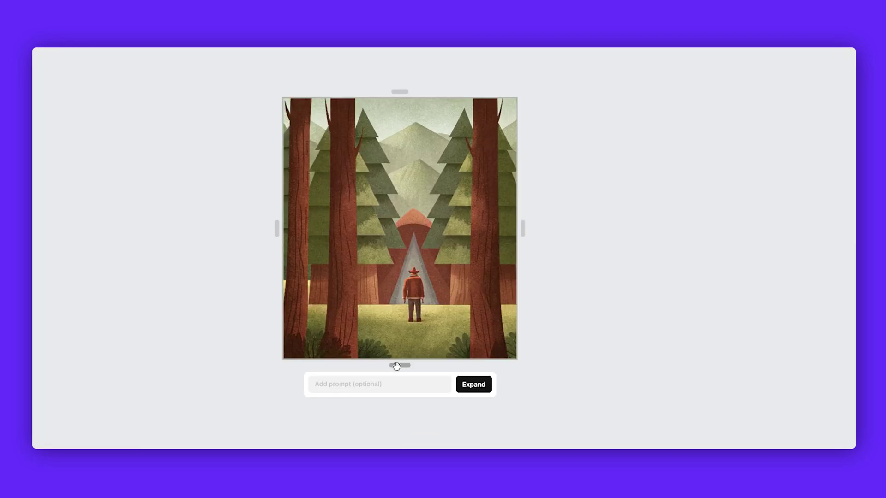
{"action": "left_click_drag", "start_coordinate": [396, 368], "coordinate": [397, 444]}
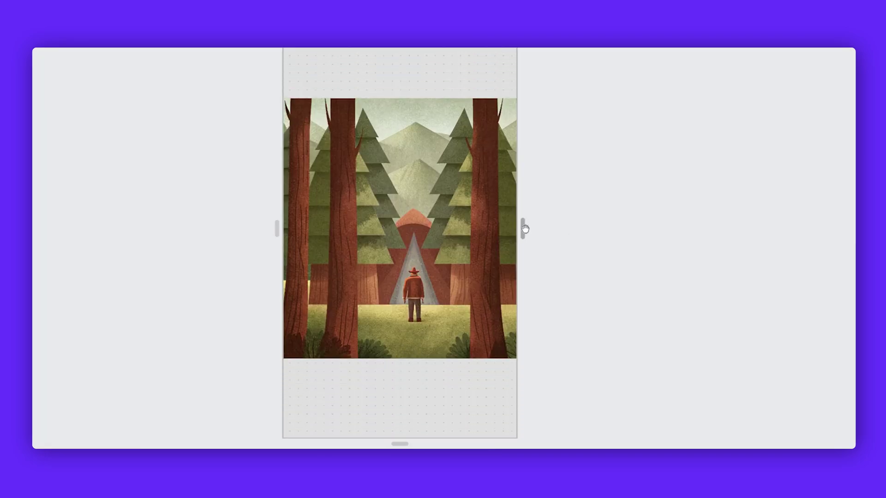
{"action": "left_click_drag", "start_coordinate": [524, 229], "coordinate": [624, 233]}
{"action": "left_click", "coordinate": [462, 430]}
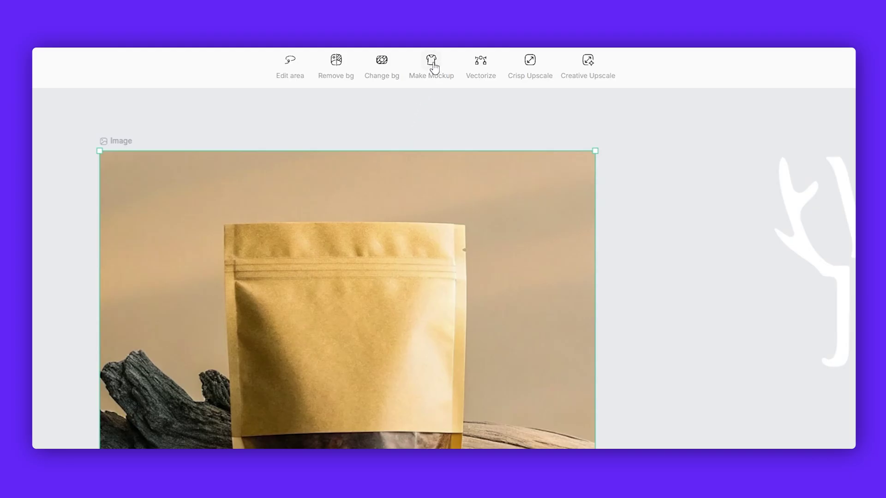
- Turn the kraft pouch photo into a mockup and place the expanded forest illustration on the pouch
{"action": "scroll", "coordinate": [274, 179], "scroll_direction": "up", "scroll_amount": 2}
{"action": "left_click", "coordinate": [427, 65]}
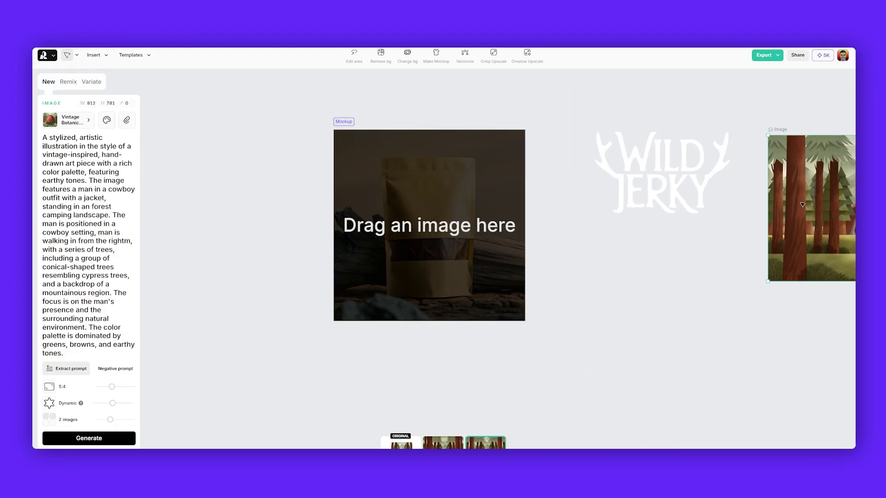
{"action": "left_click_drag", "start_coordinate": [802, 205], "coordinate": [383, 231]}
{"action": "scroll", "coordinate": [427, 213], "scroll_direction": "up", "scroll_amount": 1}
{"action": "scroll", "coordinate": [501, 179], "scroll_direction": "up", "scroll_amount": 2}
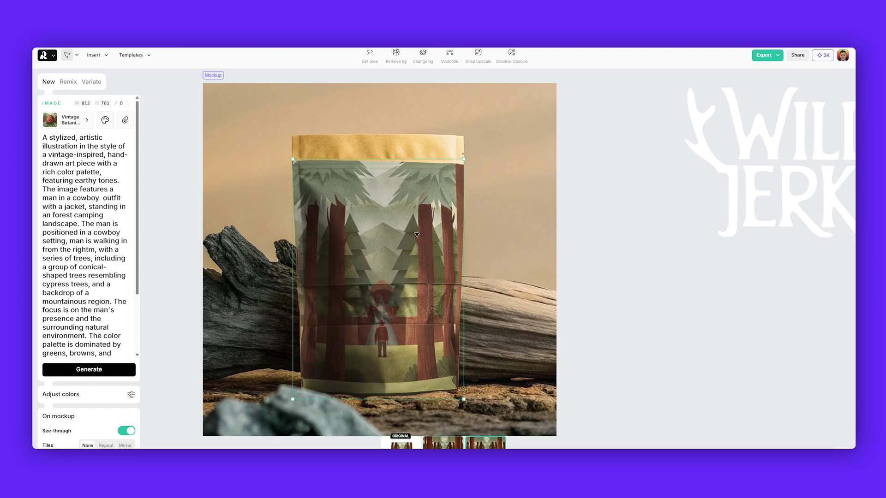
- Enlarge and reposition the forest illustration so it covers the pouch's whole front
{"action": "left_click_drag", "start_coordinate": [463, 159], "coordinate": [535, 125]}
{"action": "left_click_drag", "start_coordinate": [457, 209], "coordinate": [425, 213]}
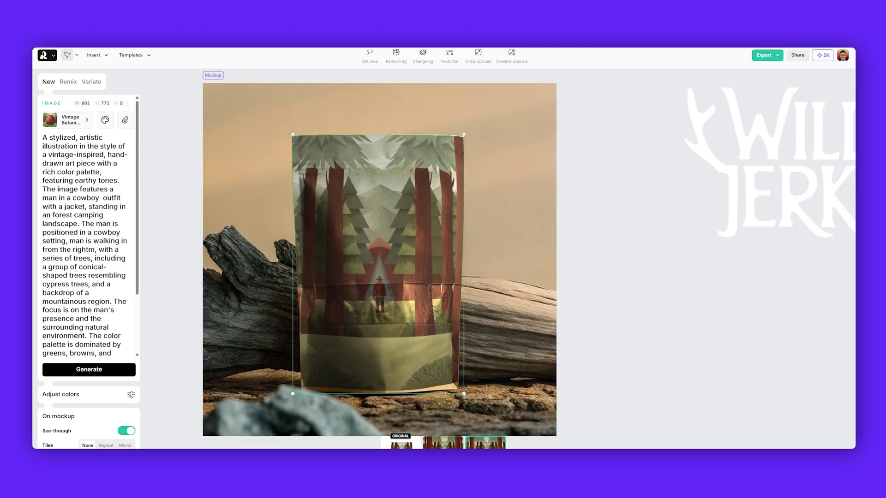
{"action": "left_click_drag", "start_coordinate": [463, 393], "coordinate": [548, 449]}
{"action": "left_click_drag", "start_coordinate": [415, 220], "coordinate": [427, 228]}
- Place the white Wild Jerky logo on the pouch mockup, resize it to 644 × 644 and centre it above the man
{"action": "scroll", "coordinate": [470, 227], "scroll_direction": "down", "scroll_amount": 3}
{"action": "left_click", "coordinate": [628, 239]}
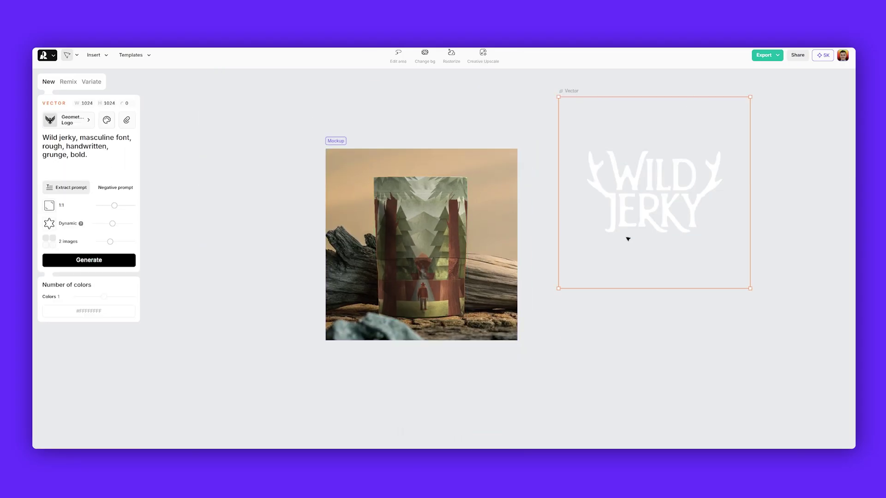
{"action": "left_click_drag", "start_coordinate": [661, 202], "coordinate": [454, 213]}
{"action": "scroll", "coordinate": [453, 214], "scroll_direction": "up", "scroll_amount": 5}
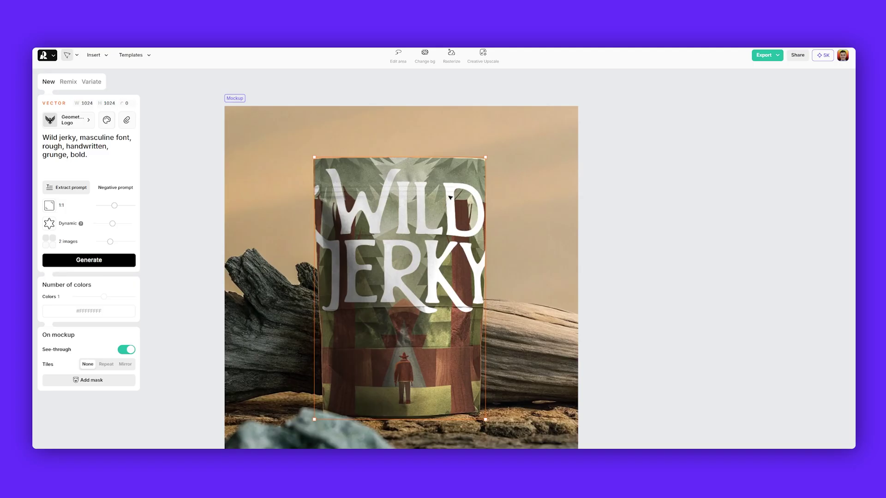
{"action": "left_click_drag", "start_coordinate": [517, 125], "coordinate": [404, 293]}
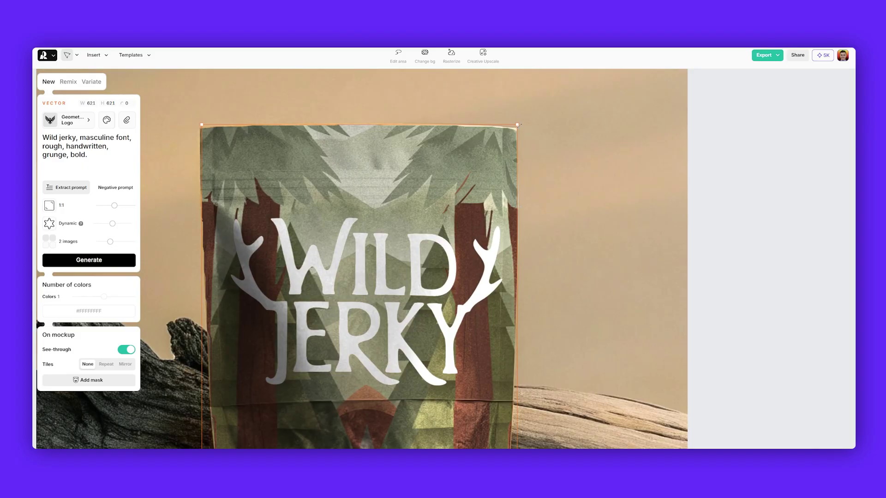
{"action": "left_click_drag", "start_coordinate": [518, 125], "coordinate": [530, 113]}
{"action": "left_click_drag", "start_coordinate": [442, 285], "coordinate": [436, 284]}
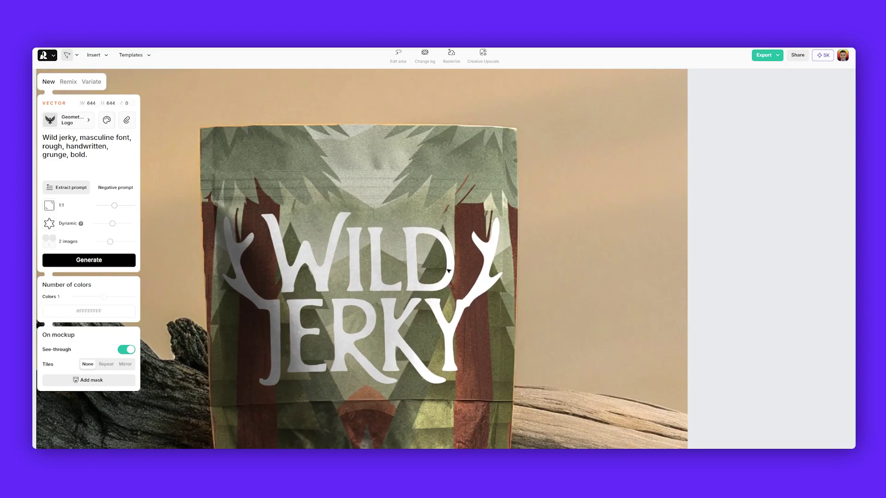
- Examine how the forest illustration and Wild Jerky logo sit on the pouch mockup
{"action": "left_click", "coordinate": [747, 138]}
{"action": "scroll", "coordinate": [621, 229], "scroll_direction": "down", "scroll_amount": 3}
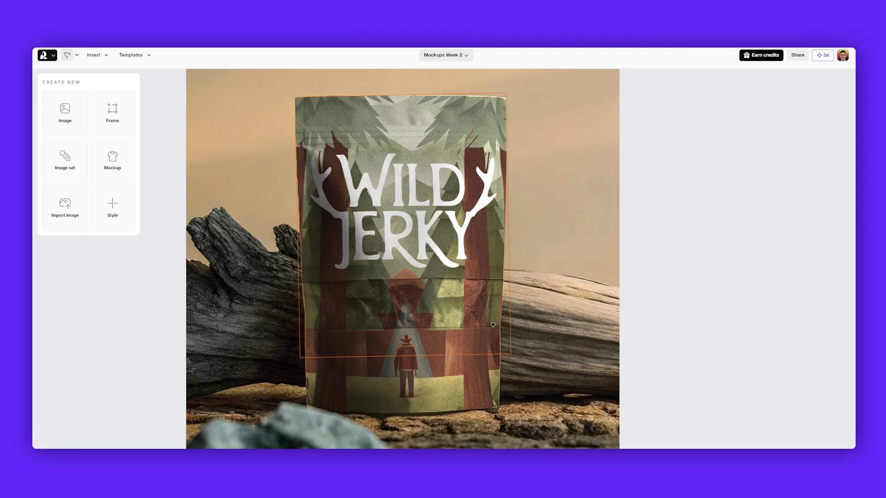
{"action": "left_click", "coordinate": [447, 307]}
{"action": "scroll", "coordinate": [447, 306], "scroll_direction": "up", "scroll_amount": 5}
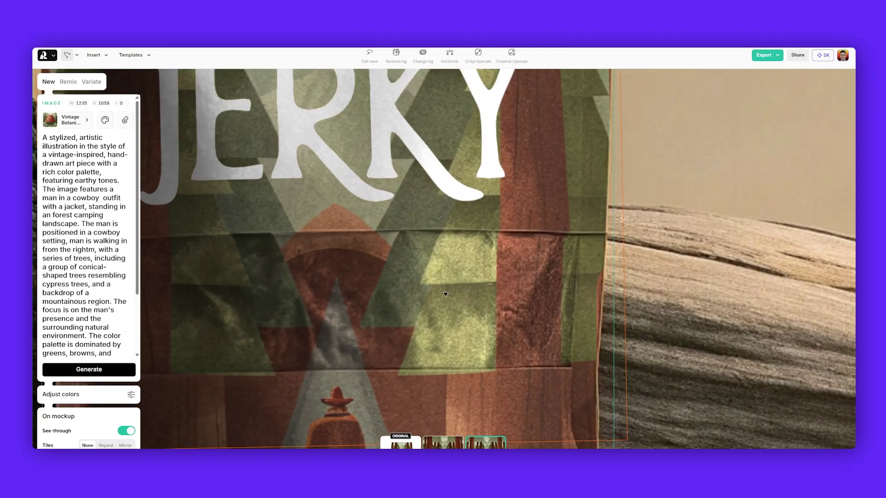
{"action": "scroll", "coordinate": [472, 289], "scroll_direction": "down", "scroll_amount": 5}
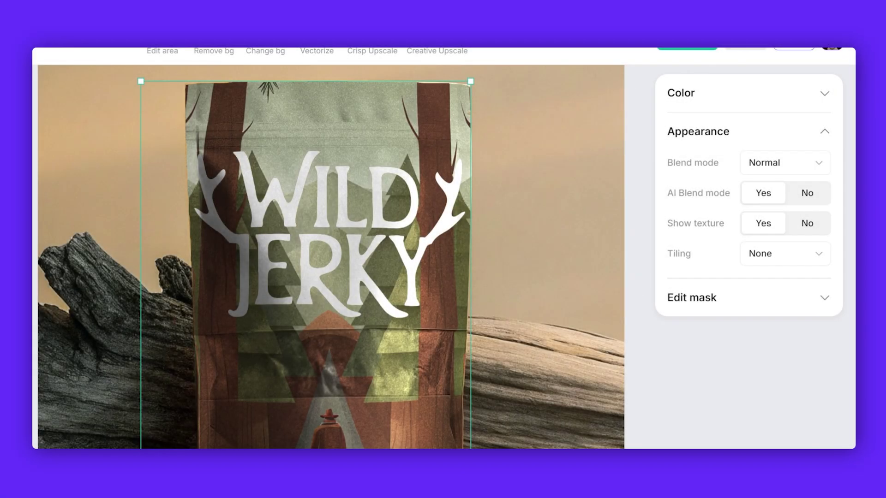
- Try a slightly shifted hue, much stronger saturation and adjusted brightness on the pouch's forest illustration
{"action": "left_click", "coordinate": [735, 90]}
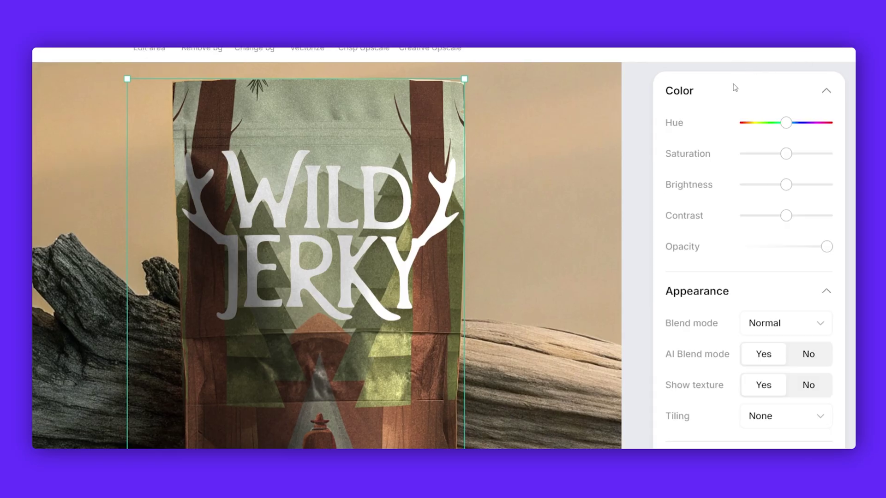
{"action": "mouse_move", "coordinate": [788, 126]}
{"action": "left_mouse_down"}
{"action": "mouse_move", "coordinate": [744, 124]}
{"action": "mouse_move", "coordinate": [799, 124]}
{"action": "mouse_move", "coordinate": [788, 124]}
{"action": "left_mouse_up"}
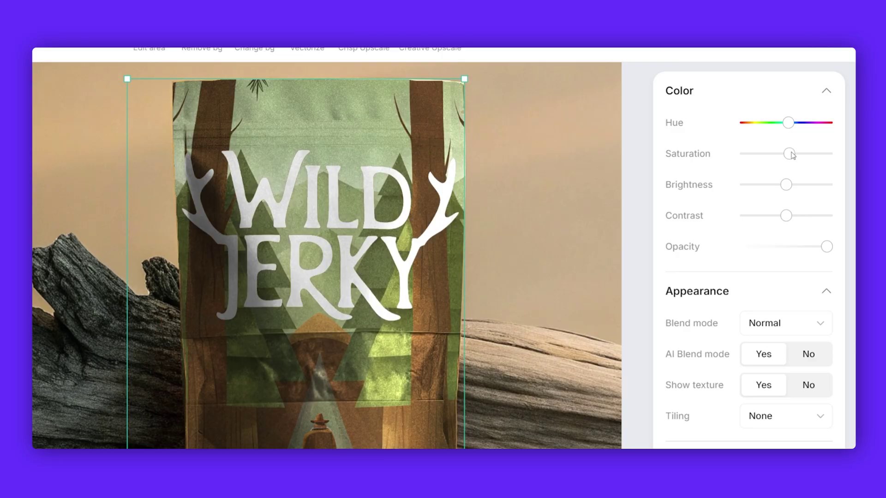
{"action": "left_click_drag", "start_coordinate": [786, 154], "coordinate": [822, 154]}
{"action": "left_click_drag", "start_coordinate": [825, 119], "coordinate": [810, 120]}
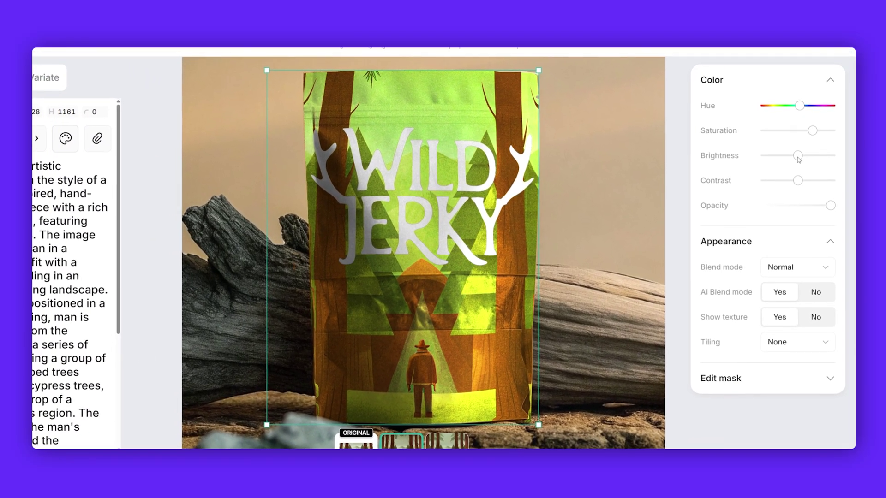
{"action": "left_click_drag", "start_coordinate": [797, 156], "coordinate": [815, 201]}
{"action": "left_click", "coordinate": [691, 137]}
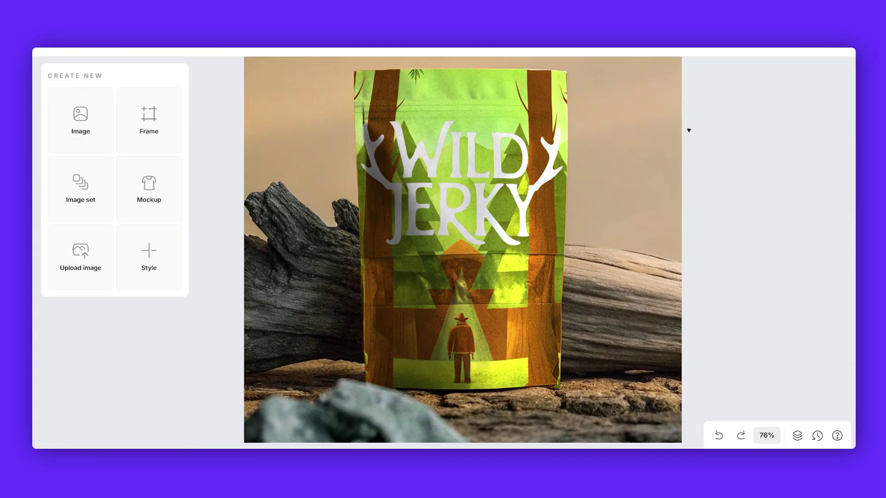
- Review the blend modes available for the forest illustration, keeping Normal
{"action": "left_click", "coordinate": [567, 344]}
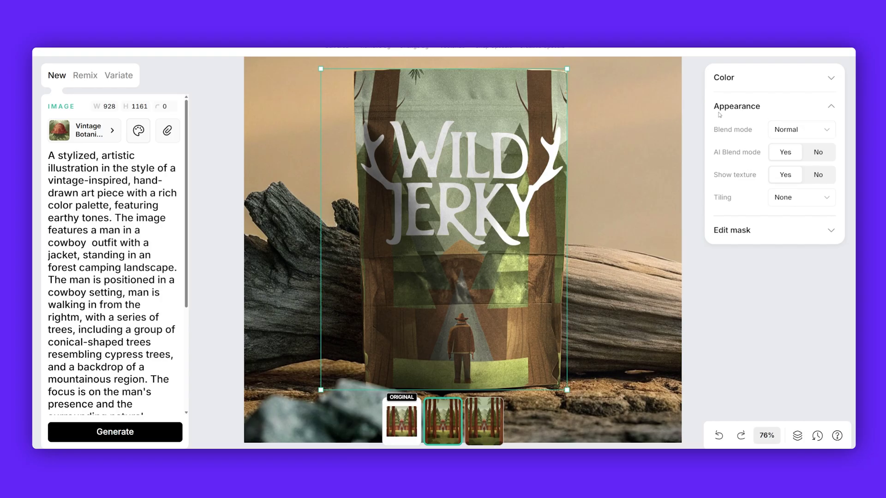
{"action": "left_click", "coordinate": [785, 132]}
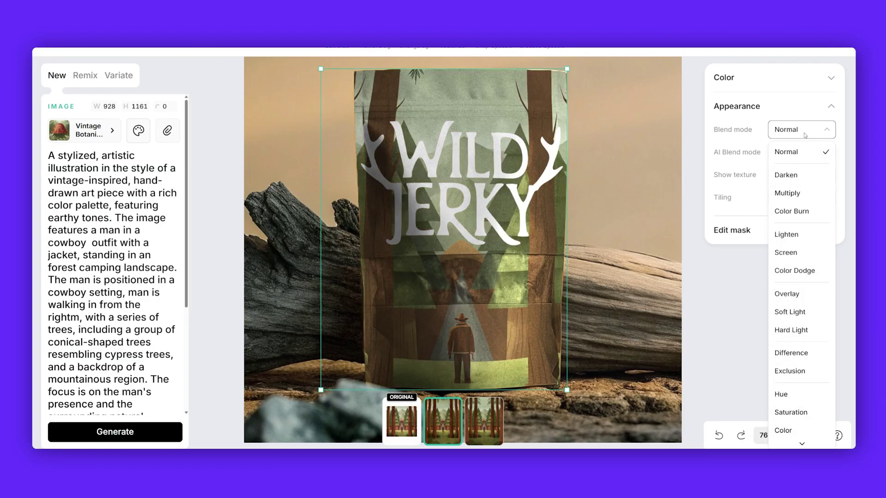
{"action": "left_click", "coordinate": [803, 151]}
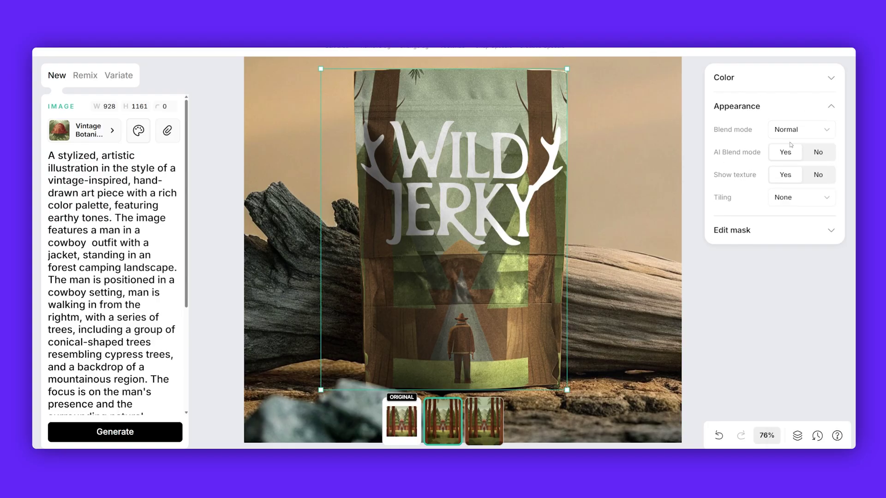
- Compare the illustration with Show texture set to No and restored to Yes, checking the pouch's creases up close
{"action": "left_click", "coordinate": [819, 176]}
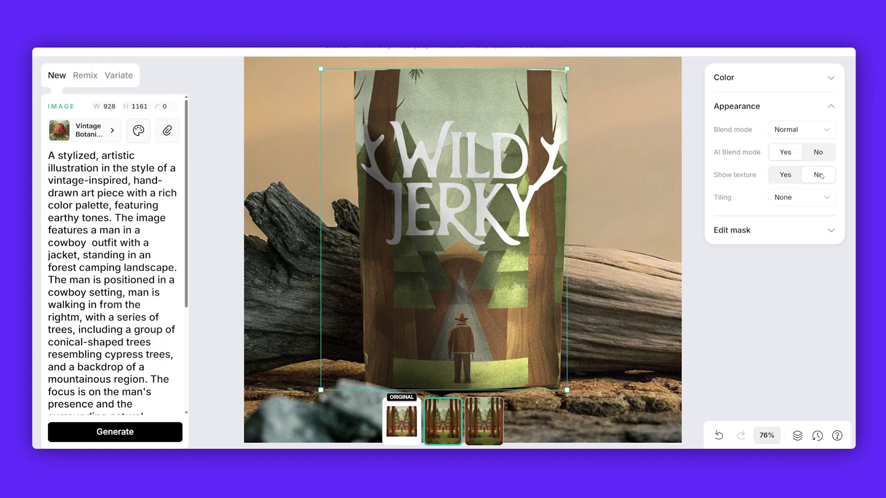
{"action": "scroll", "coordinate": [413, 285], "scroll_direction": "up", "scroll_amount": 5}
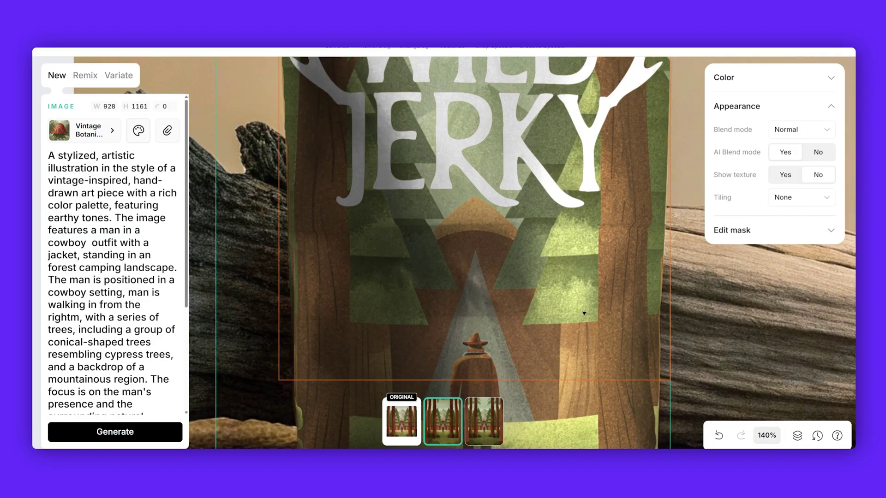
{"action": "scroll", "coordinate": [571, 184], "scroll_direction": "down", "scroll_amount": 5}
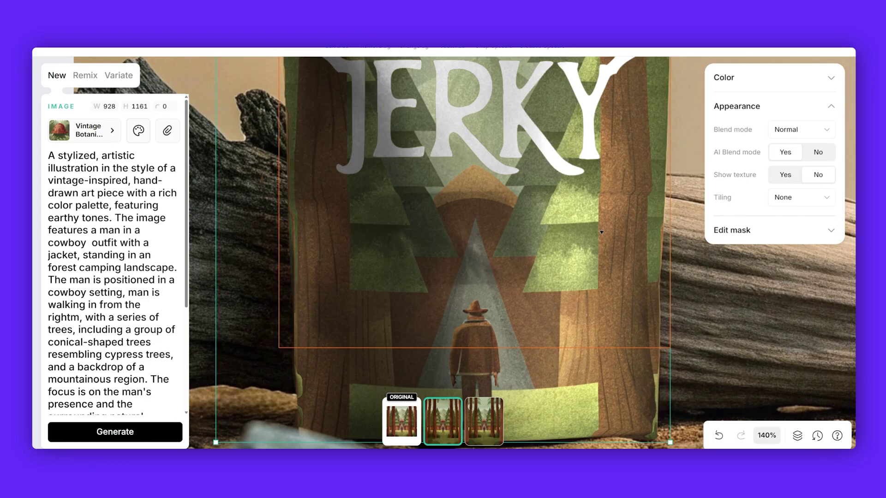
{"action": "scroll", "coordinate": [692, 251], "scroll_direction": "up", "scroll_amount": 3}
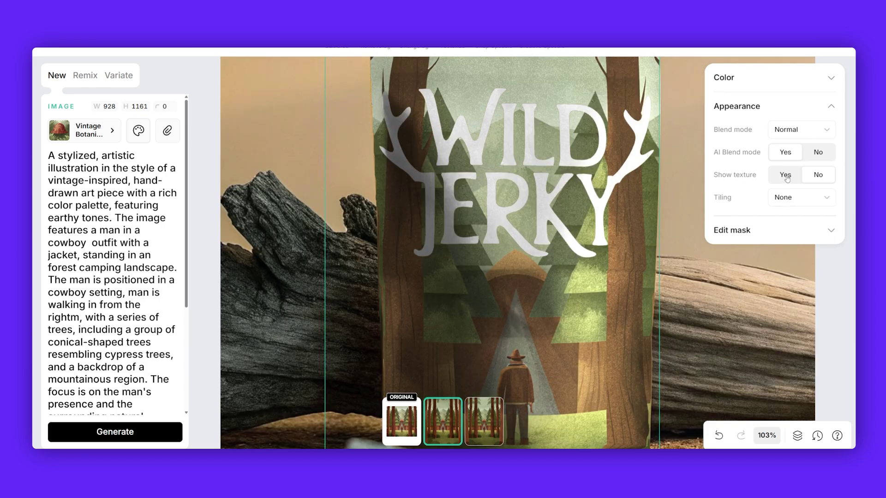
{"action": "left_click", "coordinate": [785, 175]}
{"action": "scroll", "coordinate": [660, 247], "scroll_direction": "up", "scroll_amount": 5}
{"action": "scroll", "coordinate": [588, 253], "scroll_direction": "down", "scroll_amount": 5}
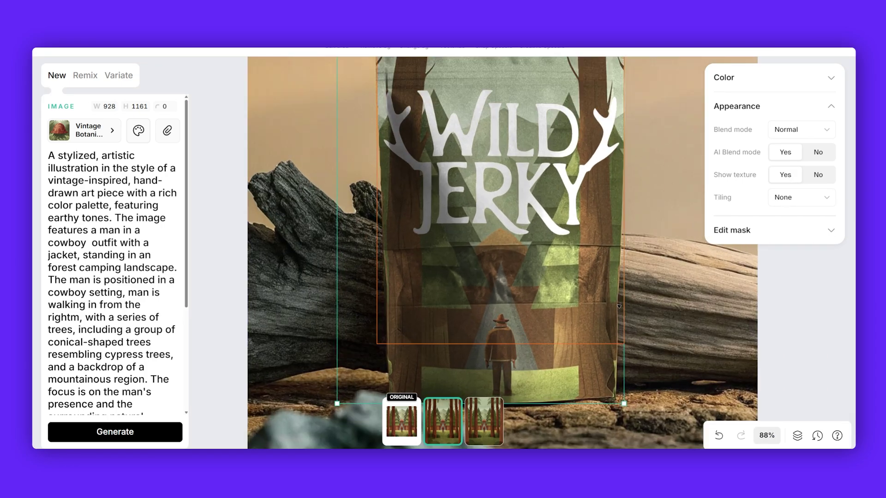
- Compare the illustration with AI Blend mode set to No and restored to Yes, inspecting how it blends with the pouch
{"action": "left_click", "coordinate": [818, 152]}
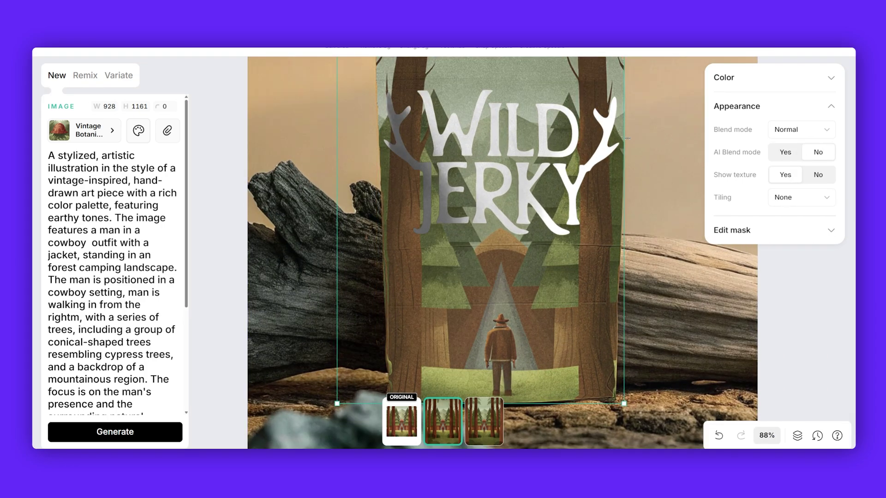
{"action": "scroll", "coordinate": [466, 185], "scroll_direction": "up", "scroll_amount": 6}
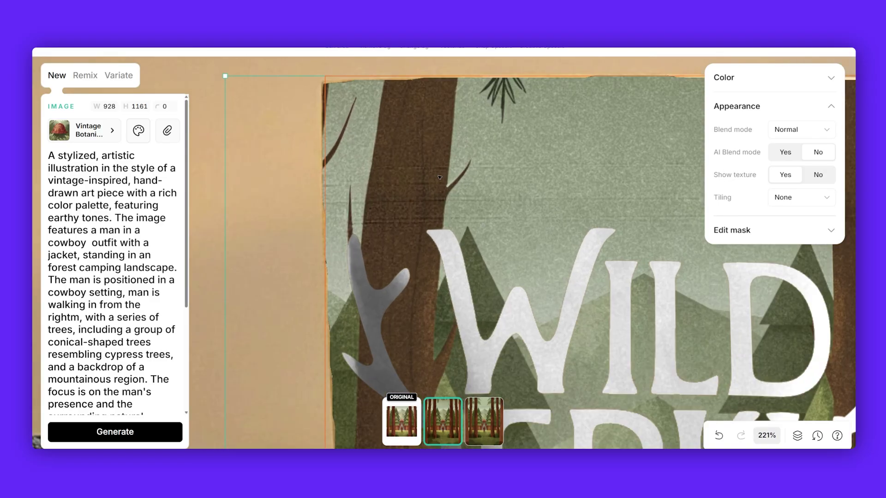
{"action": "scroll", "coordinate": [466, 185], "scroll_direction": "down", "scroll_amount": 7}
{"action": "scroll", "coordinate": [582, 354], "scroll_direction": "up", "scroll_amount": 3}
{"action": "scroll", "coordinate": [582, 355], "scroll_direction": "down", "scroll_amount": 1}
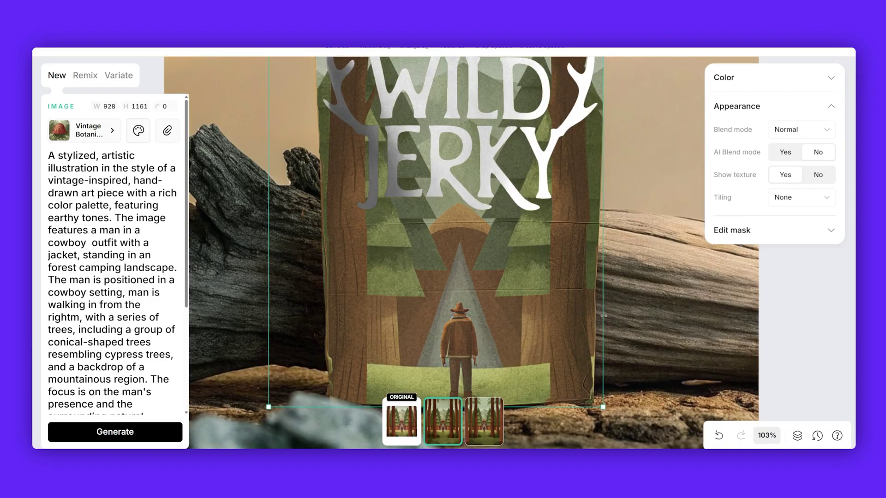
{"action": "scroll", "coordinate": [603, 316], "scroll_direction": "down", "scroll_amount": 2}
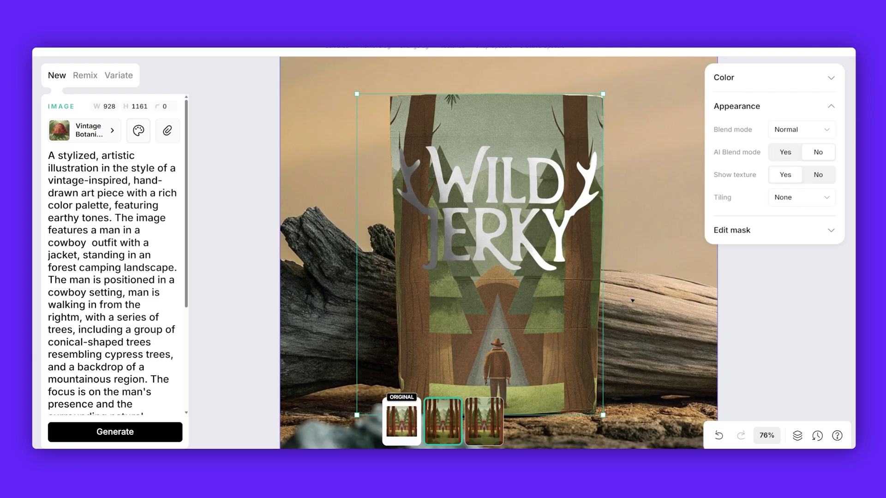
{"action": "left_click", "coordinate": [786, 152]}
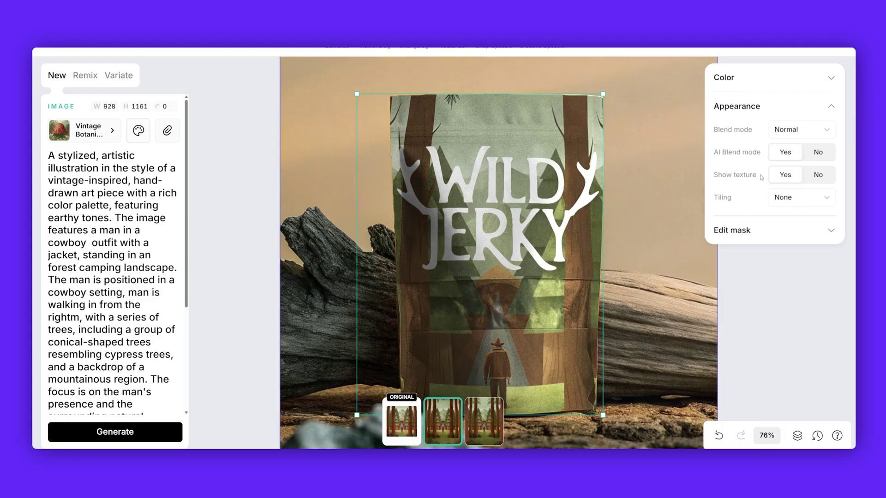
- Review the illustration's tiling options, keeping None
{"action": "left_click", "coordinate": [787, 199]}
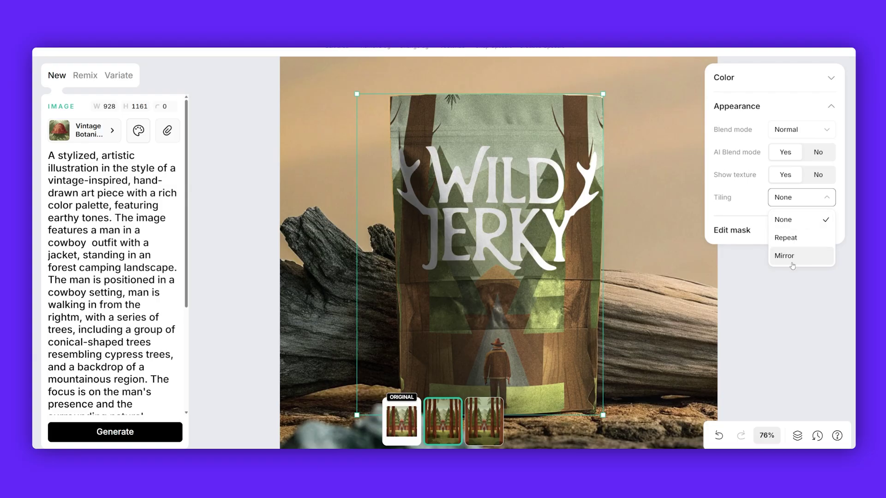
{"action": "left_click", "coordinate": [731, 337]}
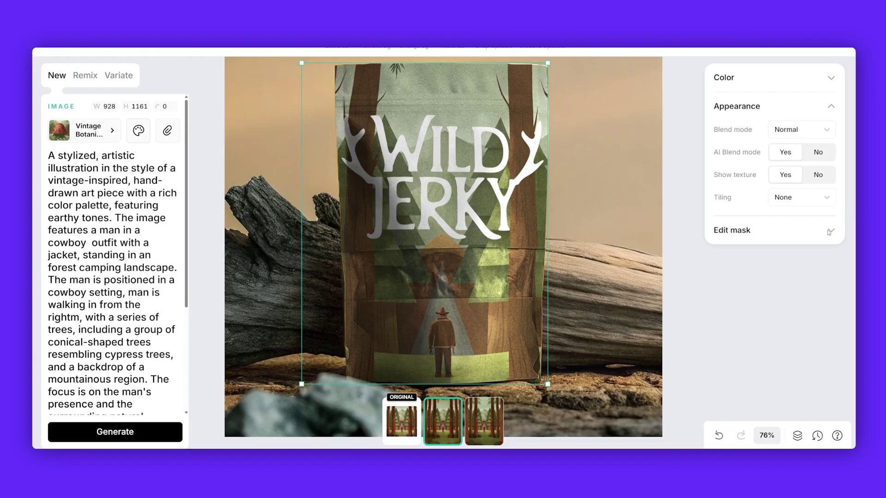
- Try masking the illustration off the pouch's window band with a Lasso selection, and undo the mask
{"action": "left_click", "coordinate": [830, 230]}
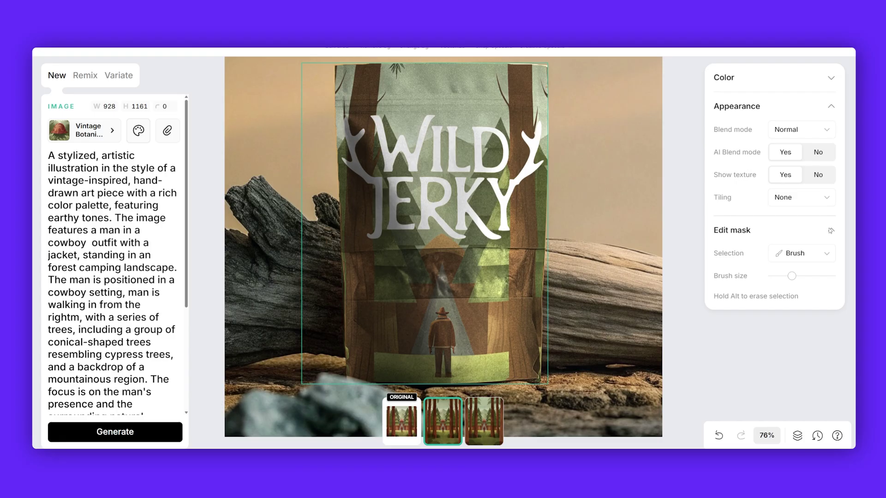
{"action": "left_click", "coordinate": [820, 250]}
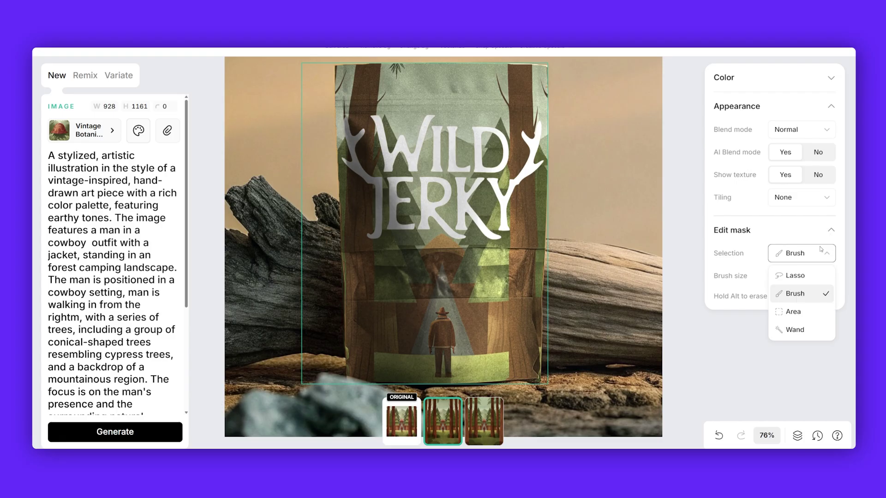
{"action": "left_click", "coordinate": [800, 276]}
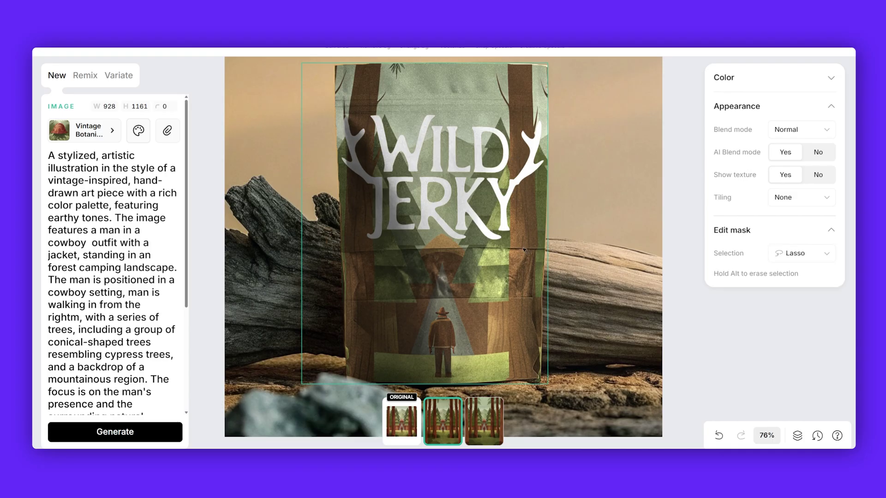
{"action": "mouse_move", "coordinate": [455, 242]}
{"action": "left_mouse_down"}
{"action": "mouse_move", "coordinate": [385, 238]}
{"action": "mouse_move", "coordinate": [321, 273]}
{"action": "mouse_move", "coordinate": [352, 298]}
{"action": "mouse_move", "coordinate": [567, 307]}
{"action": "mouse_move", "coordinate": [557, 232]}
{"action": "mouse_move", "coordinate": [445, 241]}
{"action": "left_mouse_up"}
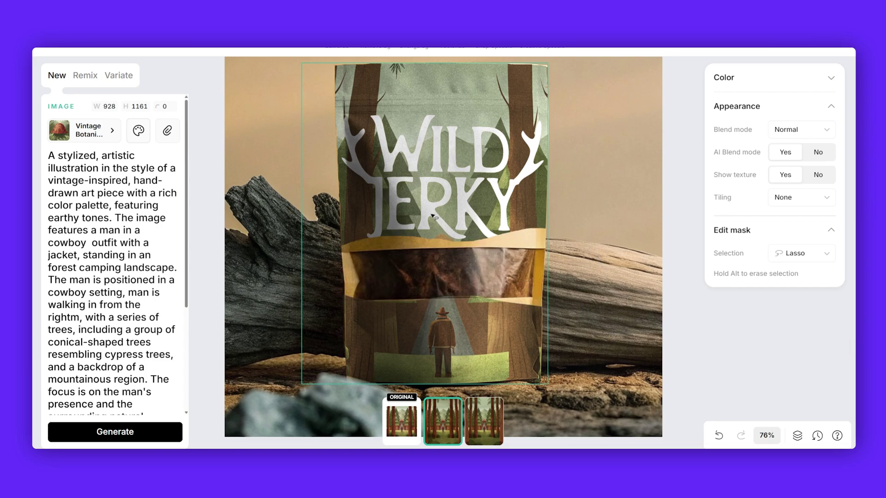
{"action": "scroll", "coordinate": [431, 273], "scroll_direction": "up", "scroll_amount": 3}
{"action": "scroll", "coordinate": [474, 293], "scroll_direction": "down", "scroll_amount": 1}
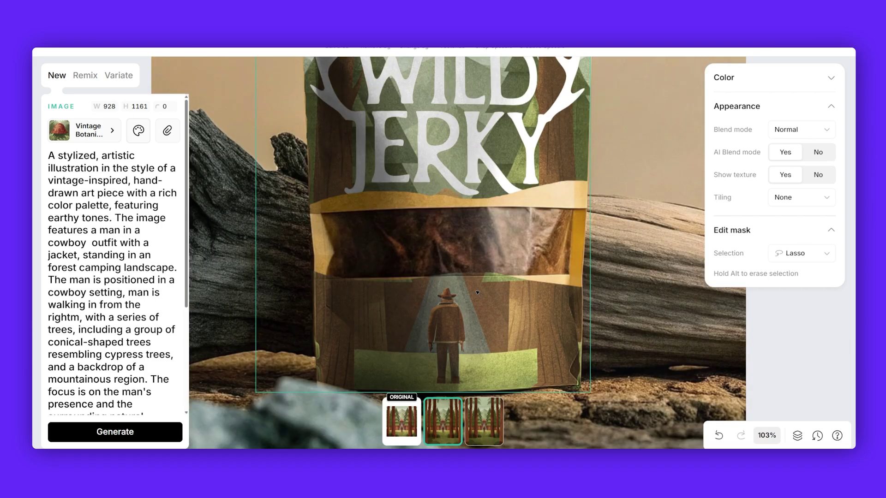
{"action": "key", "text": "ctrl+z"}
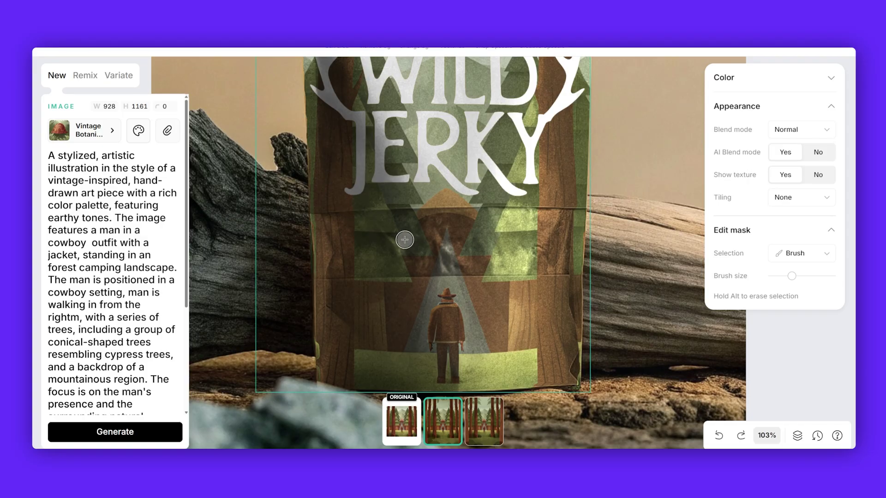
- Try masking the lower pouch with loose Brush strokes, undo them, and mask it with a large Area rectangle instead
{"action": "mouse_move", "coordinate": [300, 233]}
{"action": "left_mouse_down"}
{"action": "mouse_move", "coordinate": [390, 205]}
{"action": "mouse_move", "coordinate": [364, 362]}
{"action": "left_mouse_up"}
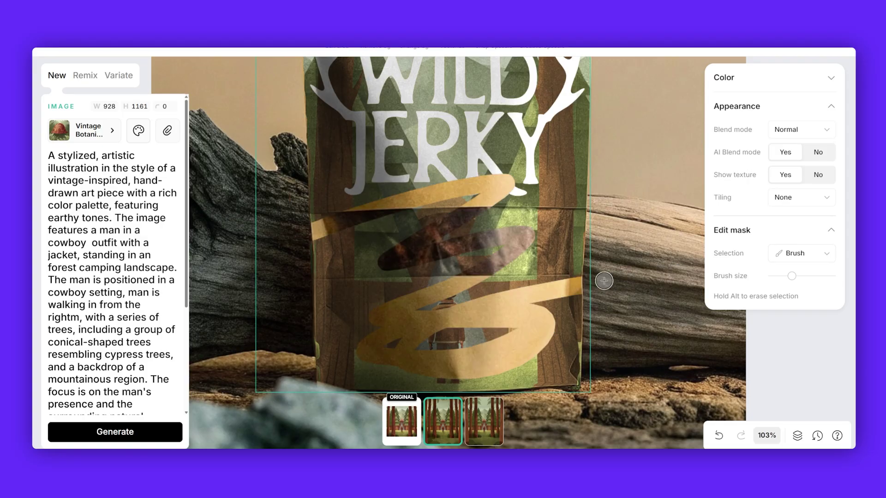
{"action": "key", "text": "ctrl+z"}
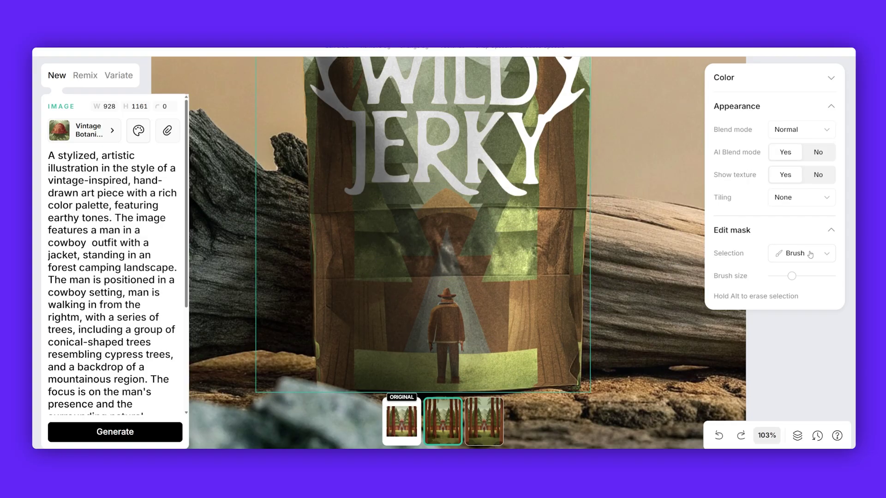
{"action": "left_click", "coordinate": [812, 253]}
{"action": "left_click", "coordinate": [806, 313]}
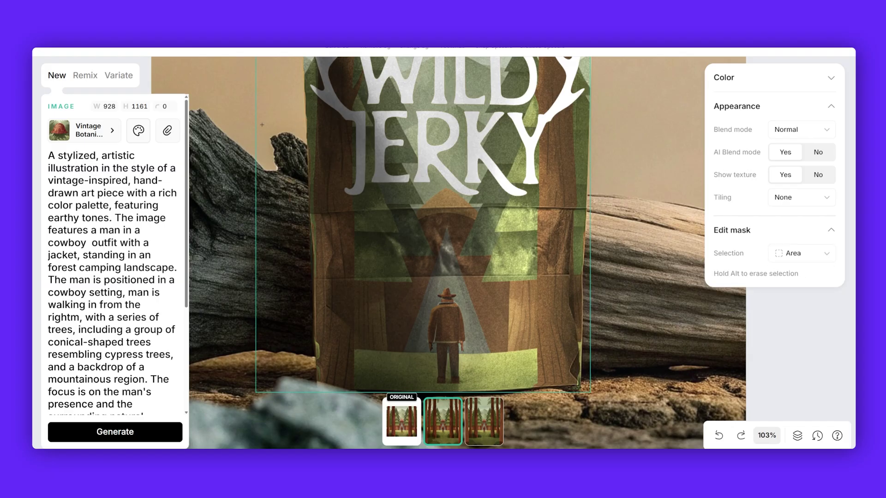
{"action": "left_click_drag", "start_coordinate": [263, 129], "coordinate": [638, 396]}
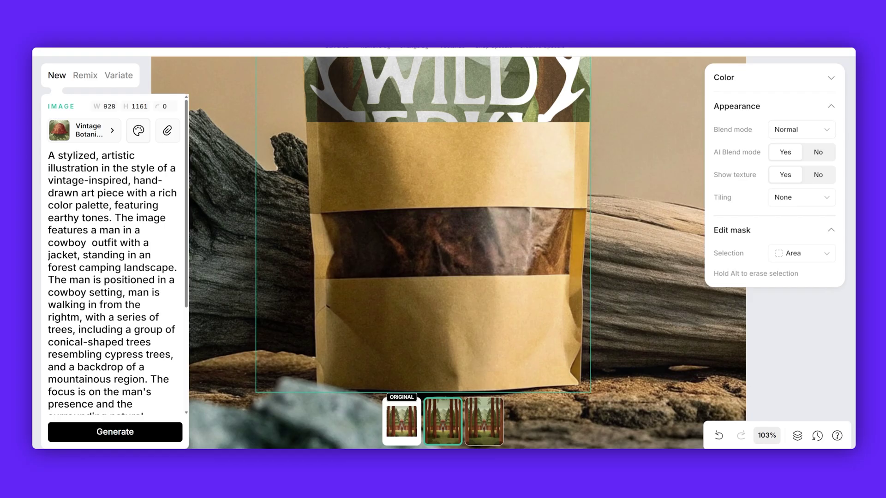
- Try masking the pouch illustration by region with the Wand selection, and undo the mask
{"action": "scroll", "coordinate": [533, 151], "scroll_direction": "up", "scroll_amount": 3}
{"action": "scroll", "coordinate": [518, 188], "scroll_direction": "down", "scroll_amount": 2}
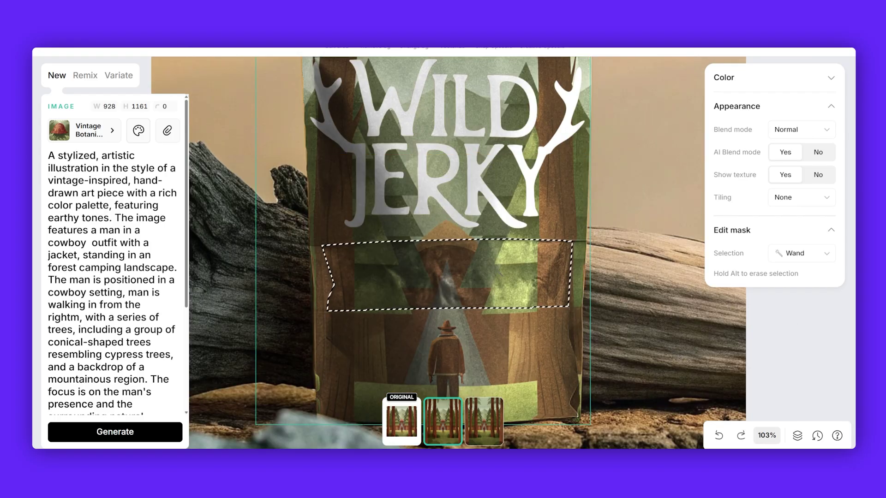
{"action": "scroll", "coordinate": [499, 272], "scroll_direction": "up", "scroll_amount": 2}
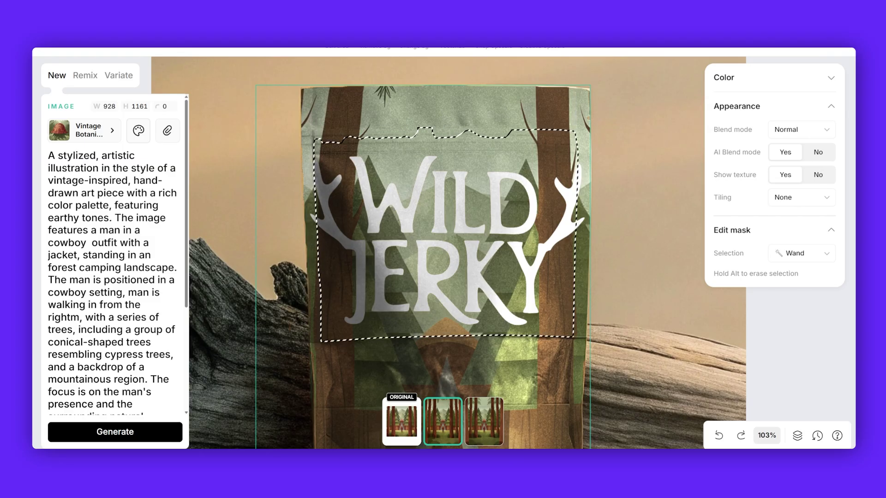
{"action": "left_click", "coordinate": [461, 107], "text": "alt"}
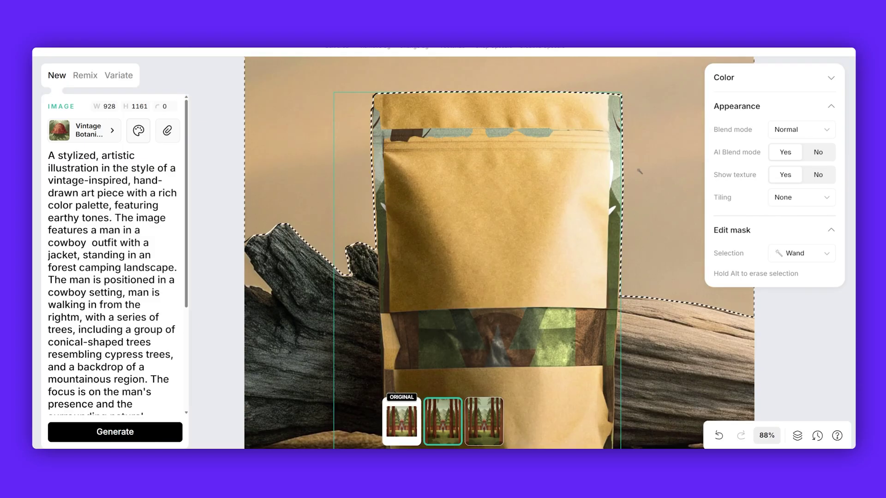
{"action": "key", "text": "ctrl+z"}
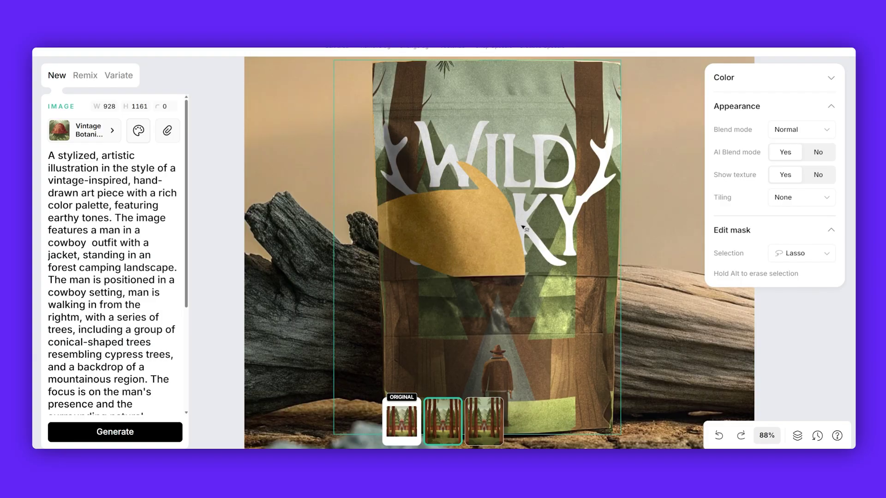
- Try erasing the lasso mask over the Wild Jerky logo to restore the illustration, and undo the last extra stroke
{"action": "left_click_drag", "start_coordinate": [547, 230], "coordinate": [506, 200]}
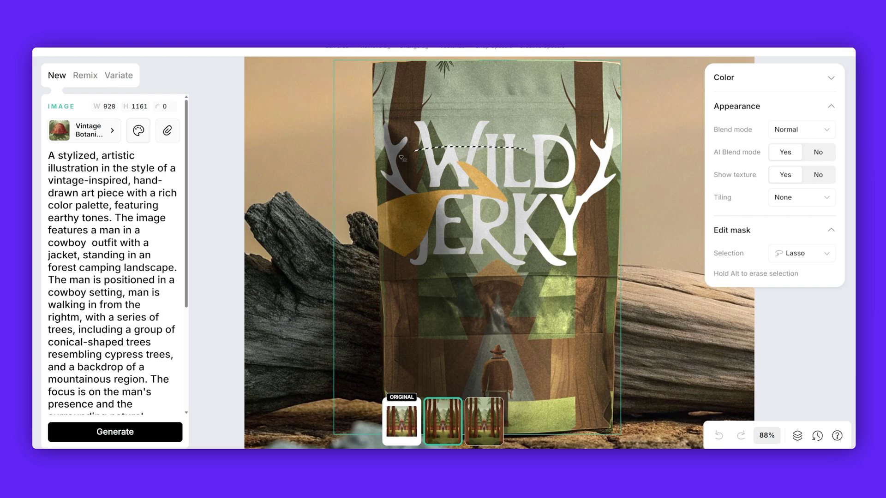
{"action": "mouse_move", "coordinate": [383, 165]}
{"action": "left_mouse_down"}
{"action": "mouse_move", "coordinate": [447, 274]}
{"action": "mouse_move", "coordinate": [510, 152]}
{"action": "left_mouse_up"}
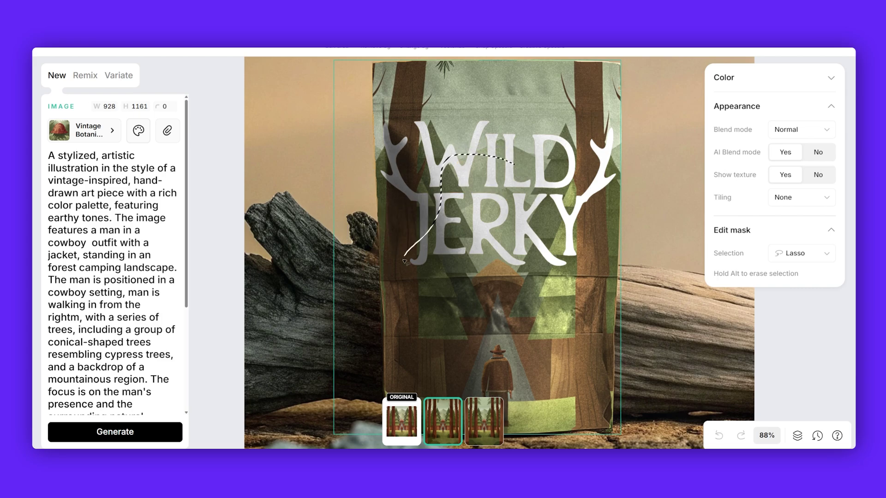
{"action": "left_click_drag", "start_coordinate": [404, 269], "coordinate": [608, 137]}
{"action": "key", "text": "ctrl+z"}
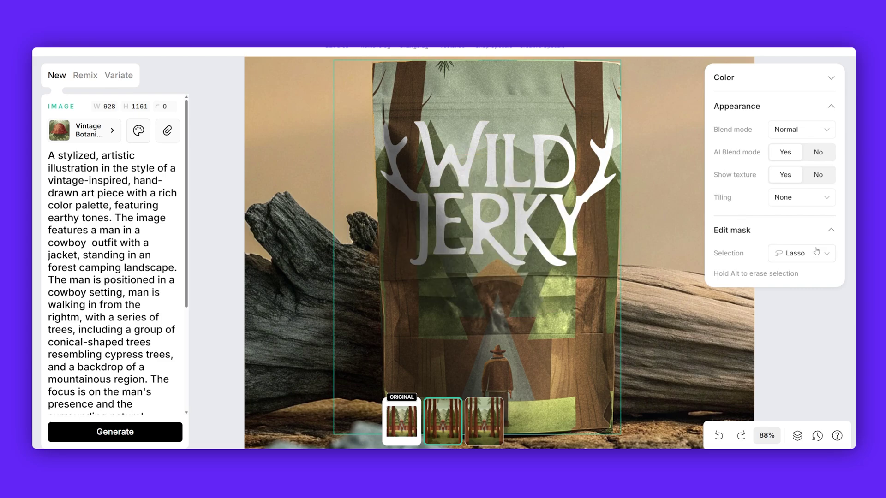
- Switch the mask selection to Brush at maximum size and paint the illustration off the pouch's transparent window
{"action": "left_click", "coordinate": [814, 255]}
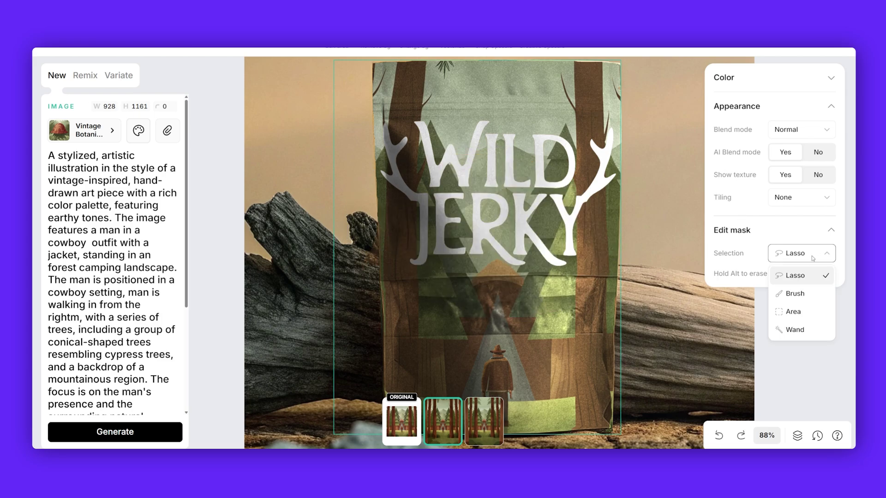
{"action": "left_click", "coordinate": [806, 295]}
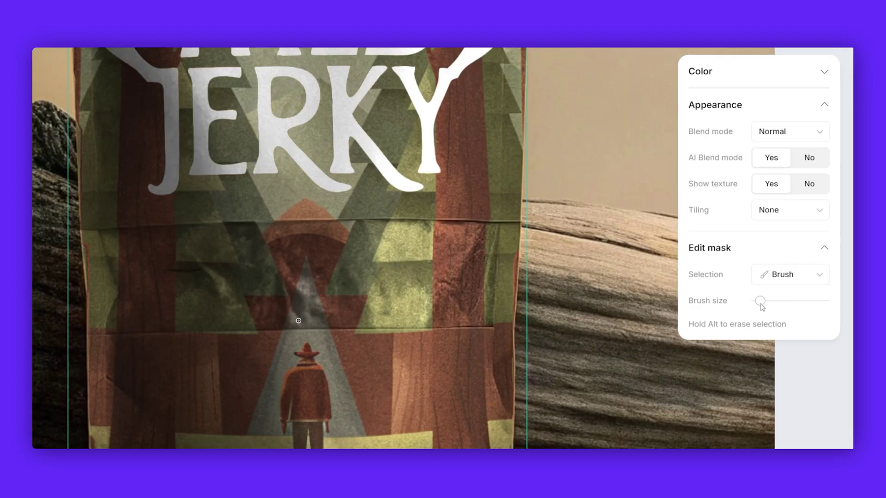
{"action": "left_click_drag", "start_coordinate": [788, 301], "coordinate": [821, 300]}
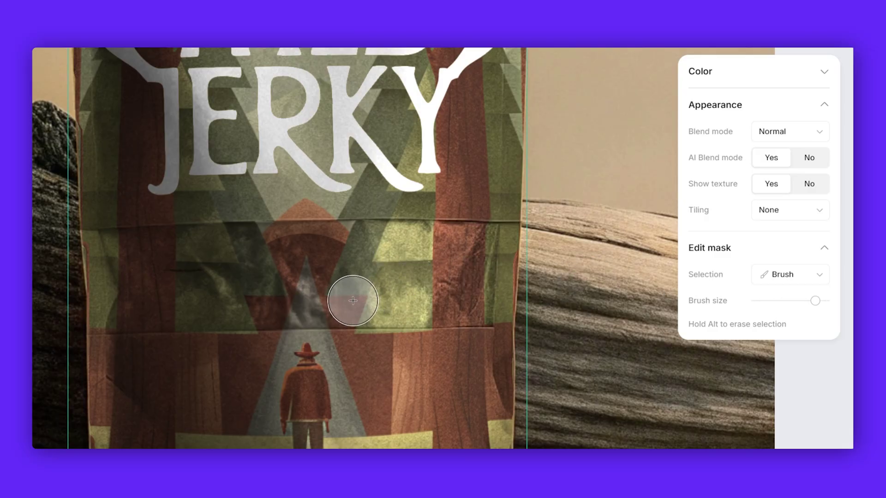
{"action": "key", "text": "bracketleft"}
{"action": "key", "text": "bracketleft"}
{"action": "key", "text": "bracketleft"}
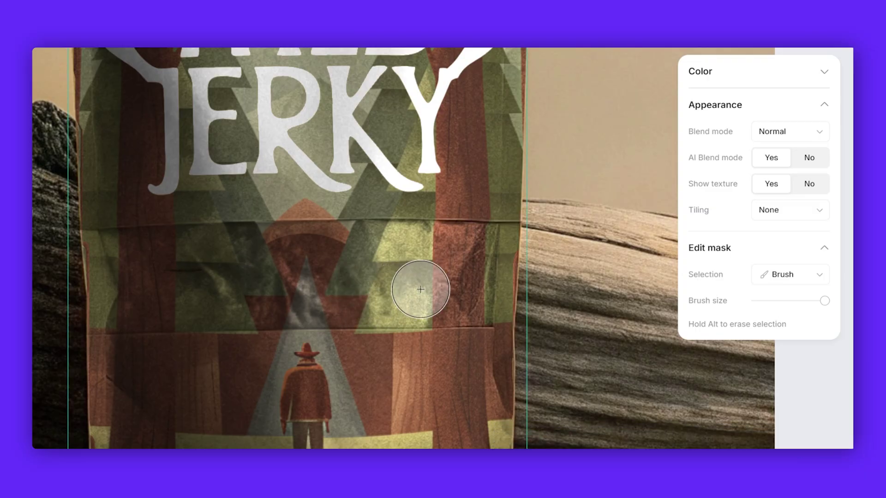
{"action": "mouse_move", "coordinate": [516, 256]}
{"action": "left_mouse_down"}
{"action": "mouse_move", "coordinate": [300, 247]}
{"action": "mouse_move", "coordinate": [159, 254]}
{"action": "mouse_move", "coordinate": [71, 276]}
{"action": "mouse_move", "coordinate": [103, 302]}
{"action": "mouse_move", "coordinate": [533, 292]}
{"action": "left_mouse_up"}
{"action": "scroll", "coordinate": [385, 290], "scroll_direction": "up", "scroll_amount": 3}
{"action": "scroll", "coordinate": [379, 293], "scroll_direction": "down", "scroll_amount": 3}
{"action": "scroll", "coordinate": [432, 263], "scroll_direction": "up", "scroll_amount": 1}
{"action": "scroll", "coordinate": [519, 237], "scroll_direction": "up", "scroll_amount": 4}
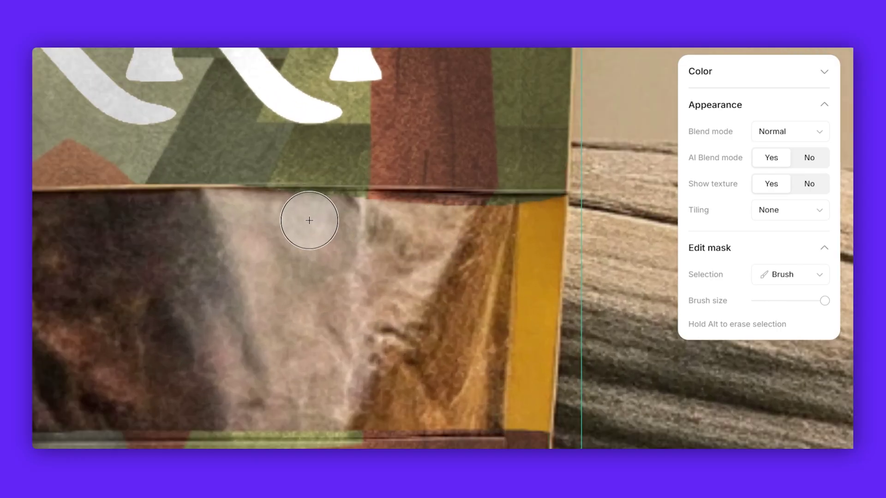
- Reduce the brush to medium size and clean up the mask along the window's lower edge across the pouch
{"action": "key", "text": "bracketleft"}
{"action": "key", "text": "bracketleft"}
{"action": "key", "text": "bracketleft"}
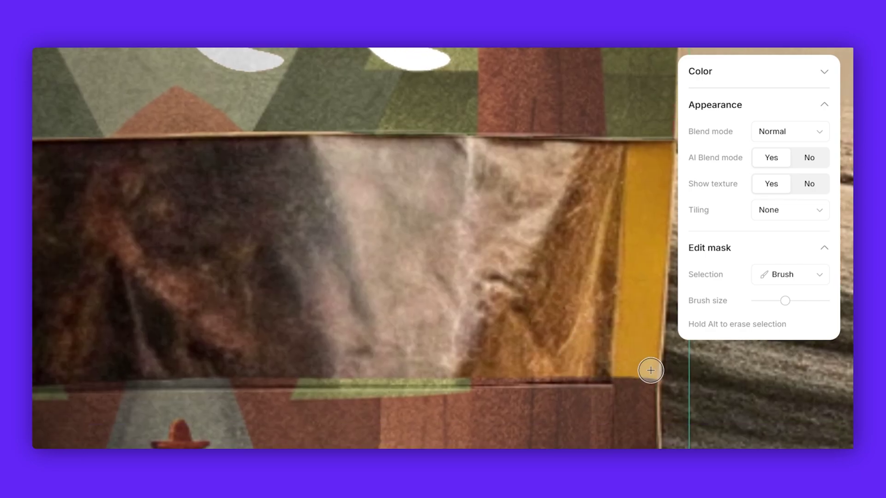
{"action": "left_click_drag", "start_coordinate": [648, 372], "coordinate": [78, 374]}
{"action": "scroll", "coordinate": [405, 320], "scroll_direction": "left", "scroll_amount": 5}
{"action": "scroll", "coordinate": [405, 320], "scroll_direction": "down", "scroll_amount": 1}
{"action": "mouse_move", "coordinate": [611, 328]}
{"action": "left_mouse_down"}
{"action": "mouse_move", "coordinate": [477, 336]}
{"action": "mouse_move", "coordinate": [95, 336]}
{"action": "left_mouse_up"}
{"action": "scroll", "coordinate": [427, 292], "scroll_direction": "left", "scroll_amount": 5}
{"action": "scroll", "coordinate": [427, 292], "scroll_direction": "down", "scroll_amount": 1}
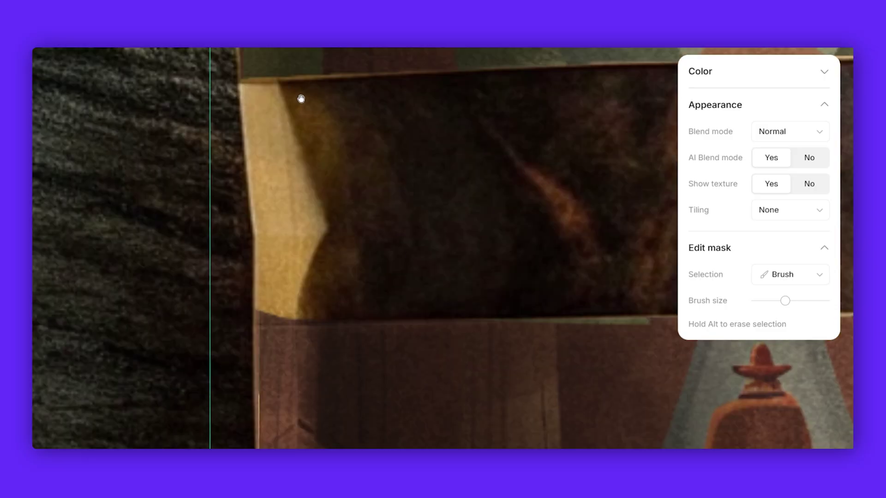
- Brush the illustration back over the yellow strip between the window and the pouch's right edge
{"action": "scroll", "coordinate": [294, 126], "scroll_direction": "up", "scroll_amount": 3}
{"action": "scroll", "coordinate": [294, 125], "scroll_direction": "right", "scroll_amount": 1}
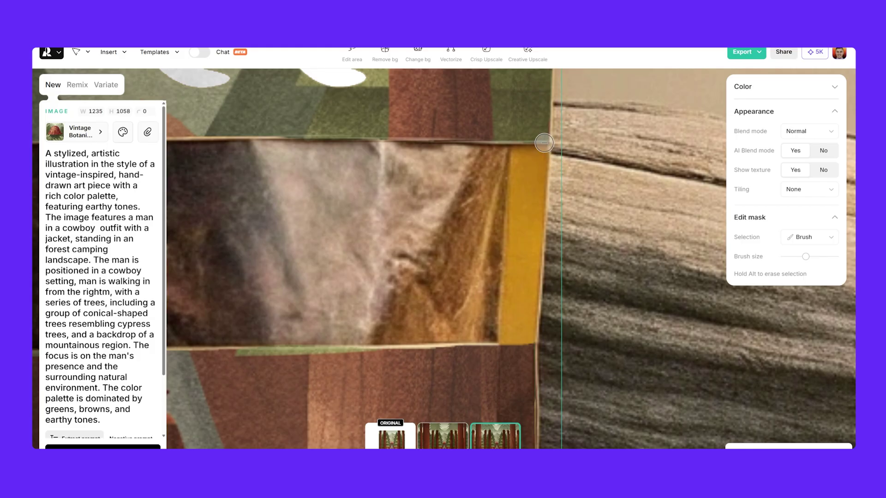
{"action": "left_click_drag", "start_coordinate": [545, 176], "coordinate": [531, 349]}
{"action": "left_click_drag", "start_coordinate": [527, 133], "coordinate": [524, 337]}
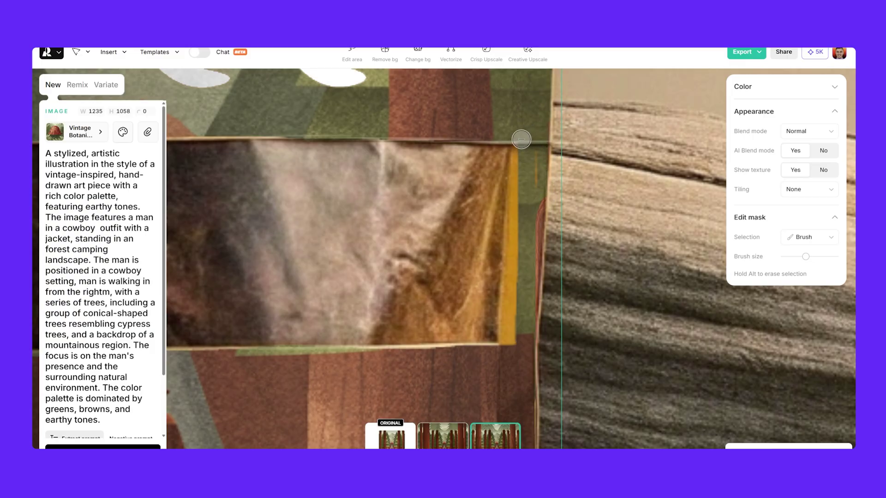
{"action": "left_click_drag", "start_coordinate": [519, 175], "coordinate": [507, 349]}
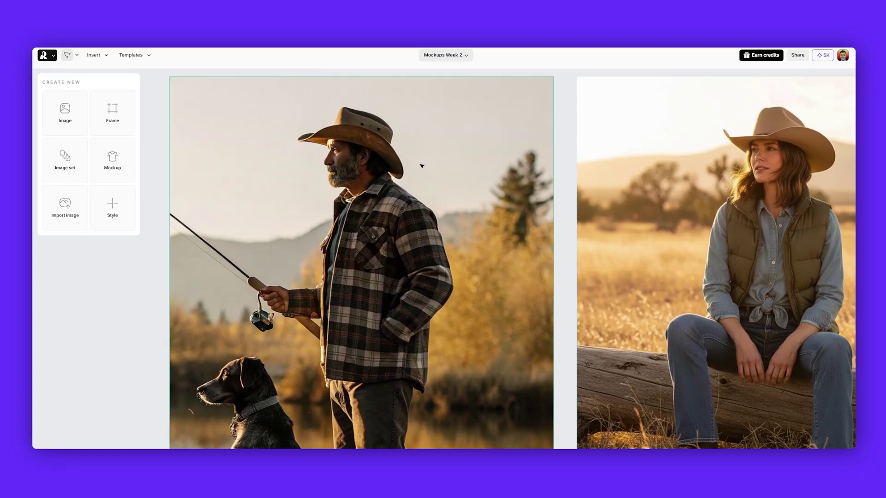
- Examine the Modern Cowboy lifestyle photos and the beef jerky product shots across the canvas
{"action": "left_click", "coordinate": [421, 166]}
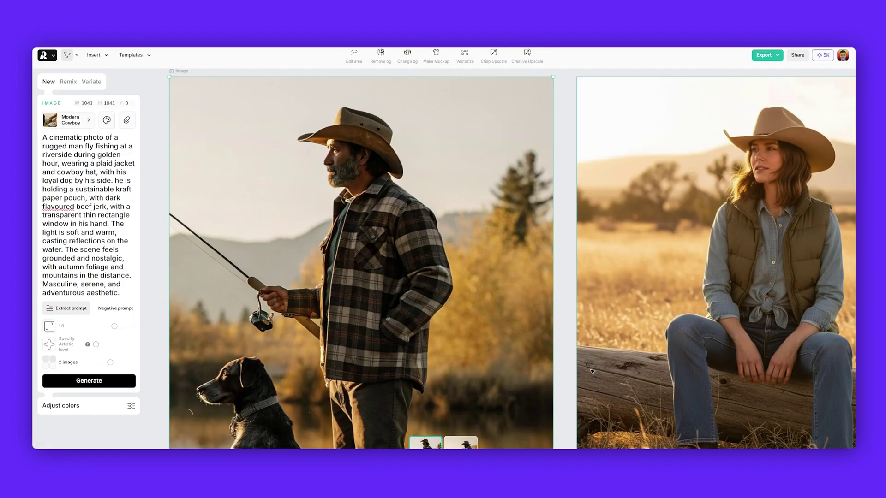
{"action": "scroll", "coordinate": [782, 375], "scroll_direction": "right", "scroll_amount": 5}
{"action": "scroll", "coordinate": [738, 410], "scroll_direction": "right", "scroll_amount": 3}
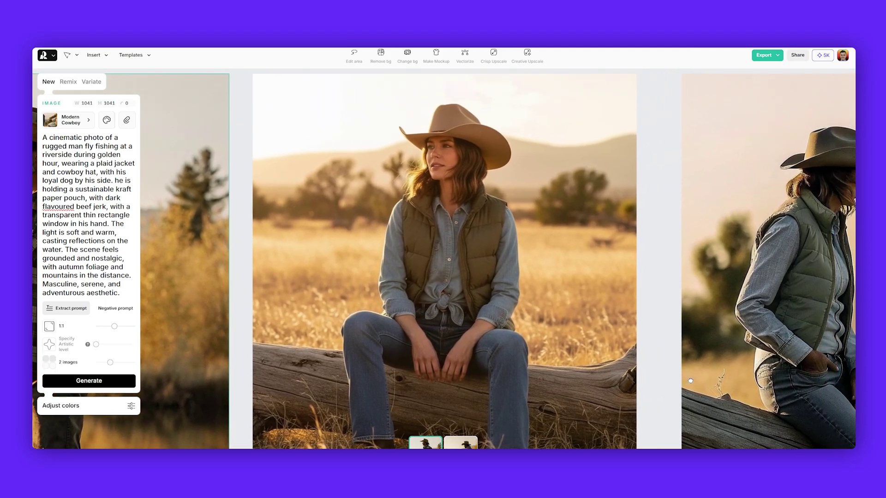
{"action": "left_click_drag", "start_coordinate": [690, 380], "coordinate": [561, 382]}
{"action": "scroll", "coordinate": [496, 189], "scroll_direction": "right", "scroll_amount": 5}
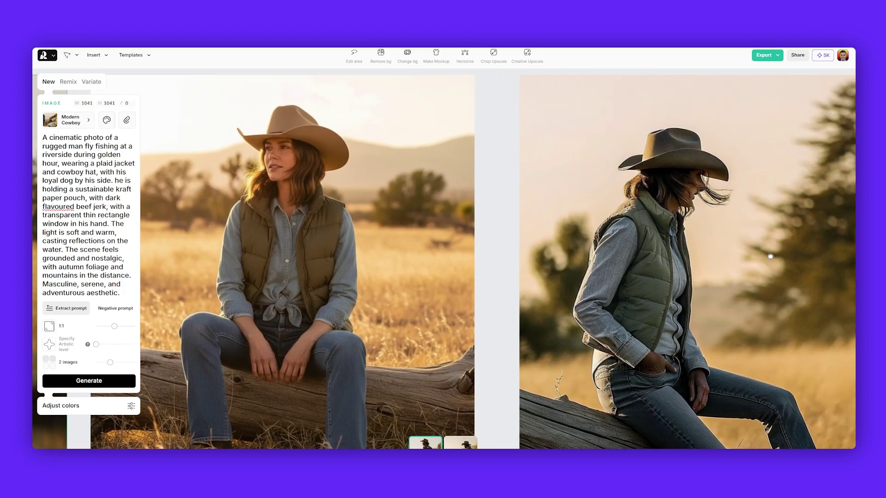
{"action": "scroll", "coordinate": [779, 255], "scroll_direction": "right", "scroll_amount": 5}
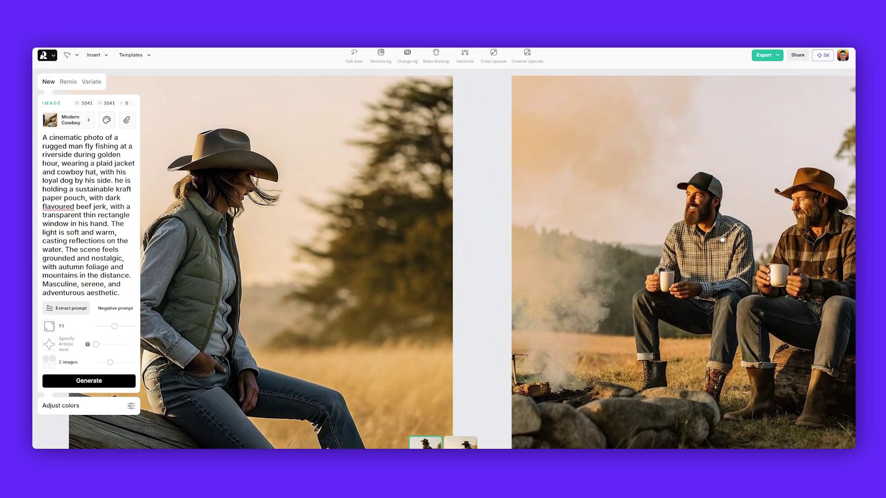
{"action": "left_click_drag", "start_coordinate": [722, 240], "coordinate": [551, 239]}
{"action": "scroll", "coordinate": [546, 238], "scroll_direction": "down", "scroll_amount": 5}
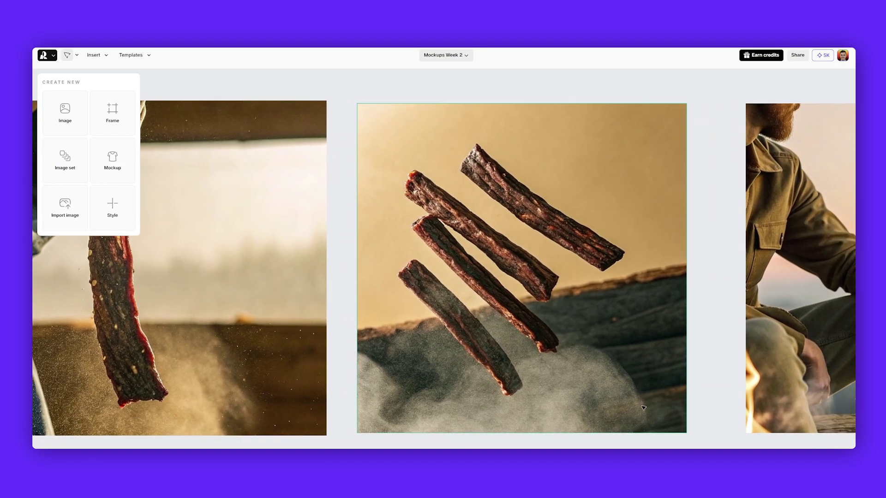
{"action": "left_click_drag", "start_coordinate": [773, 379], "coordinate": [437, 379]}
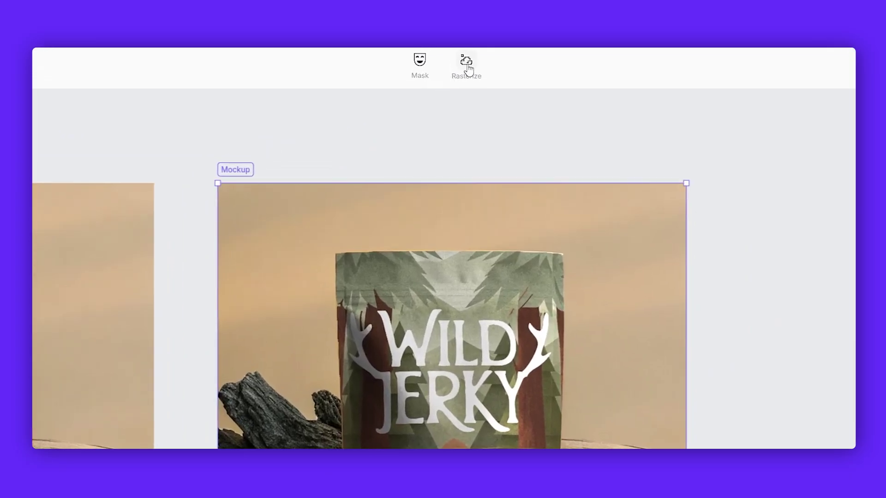
- Rasterize the finished Wild Jerky pouch mockup and use it as the reference for a new image
{"action": "left_click", "coordinate": [467, 66]}
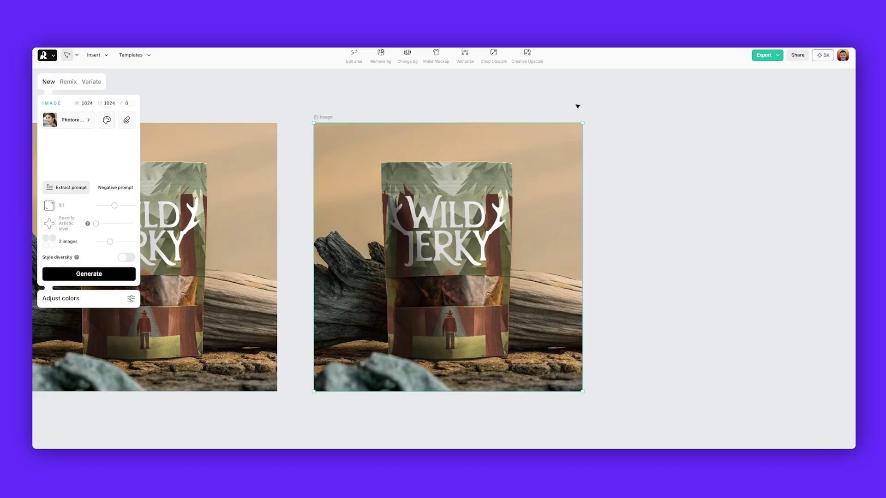
{"action": "scroll", "coordinate": [360, 118], "scroll_direction": "up", "scroll_amount": 2}
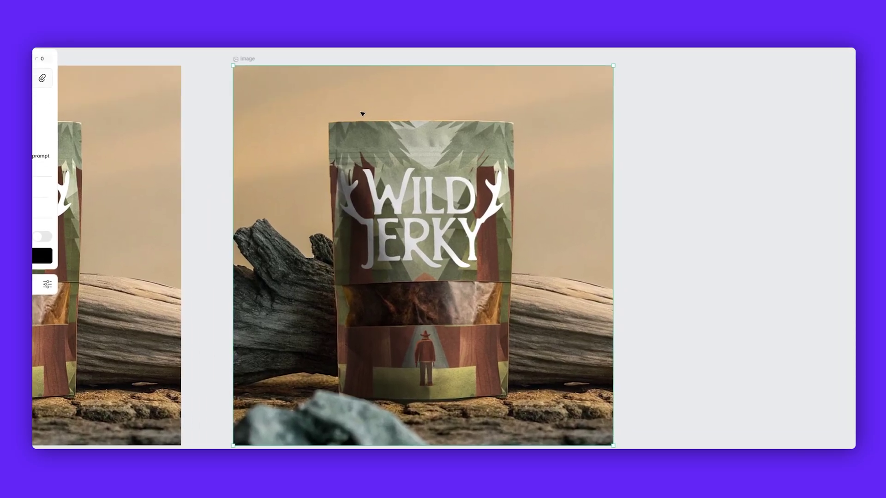
{"action": "right_click", "coordinate": [436, 162]}
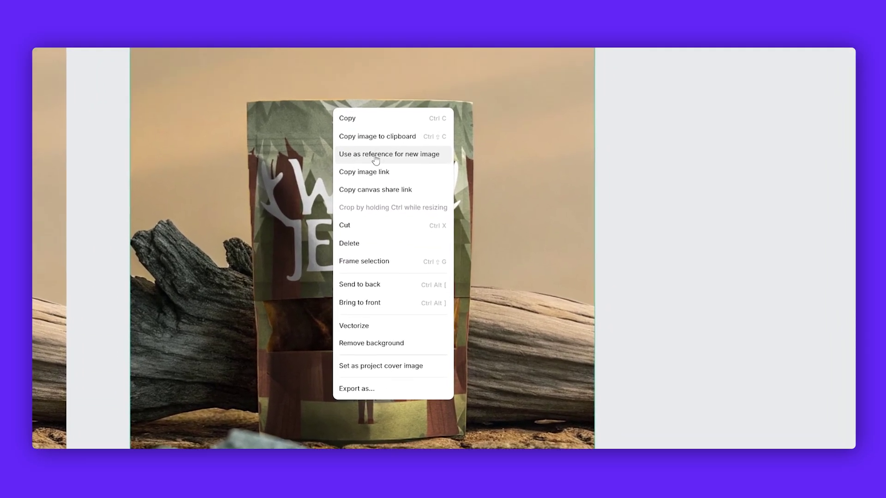
{"action": "left_click", "coordinate": [410, 159]}
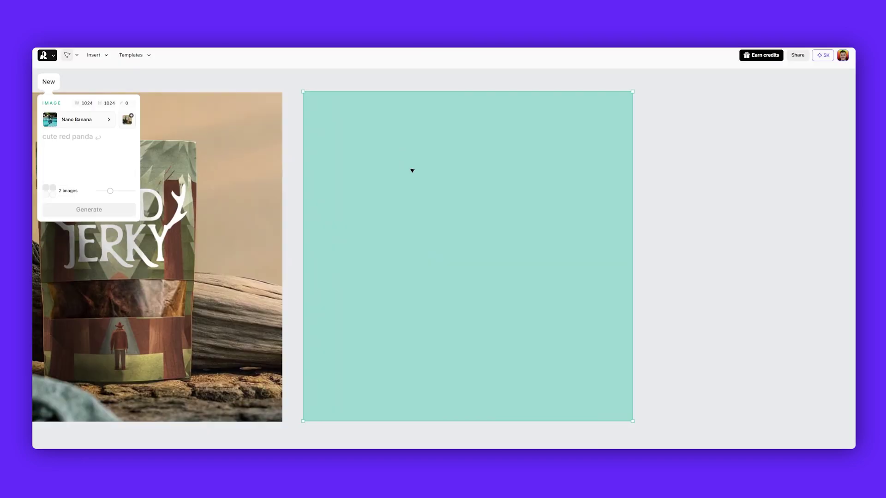
- Generate 2 Nano Banana images from the pouch reference with the prompt "a packaging sitting on a wooden cabin window sill."
{"action": "left_click", "coordinate": [104, 121]}
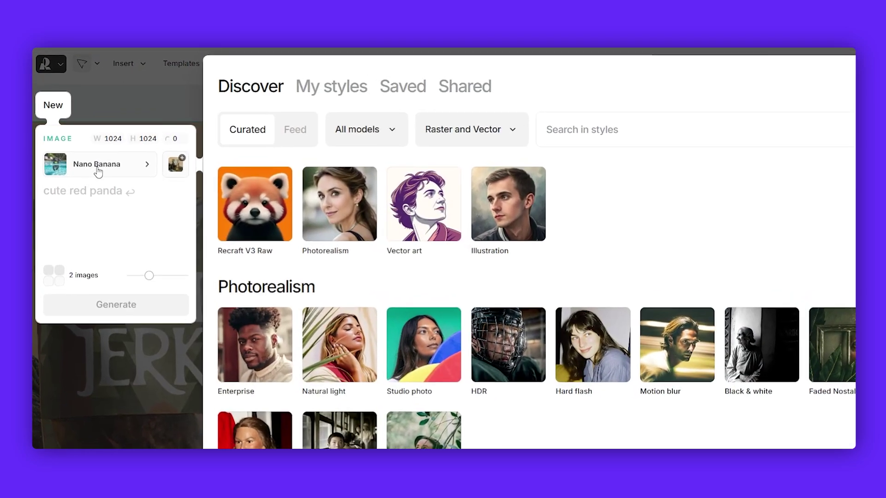
{"action": "left_click", "coordinate": [94, 166]}
{"action": "left_click", "coordinate": [171, 164]}
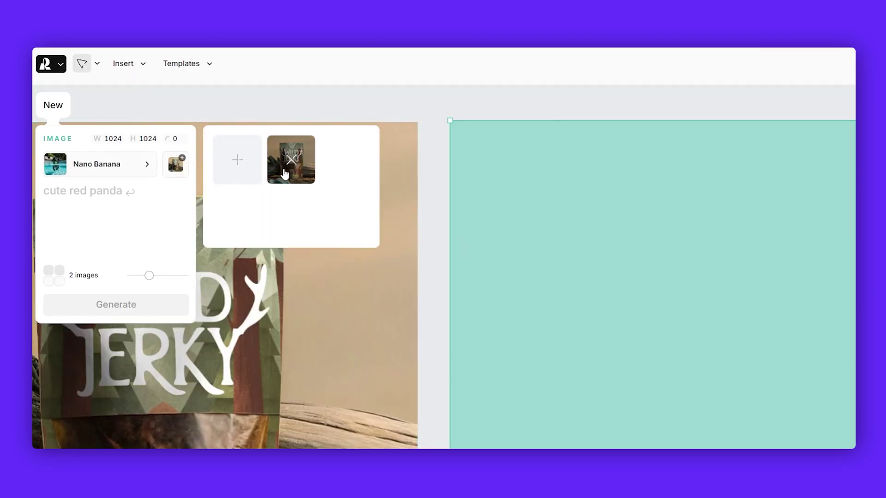
{"action": "left_click_drag", "start_coordinate": [635, 98], "coordinate": [638, 131]}
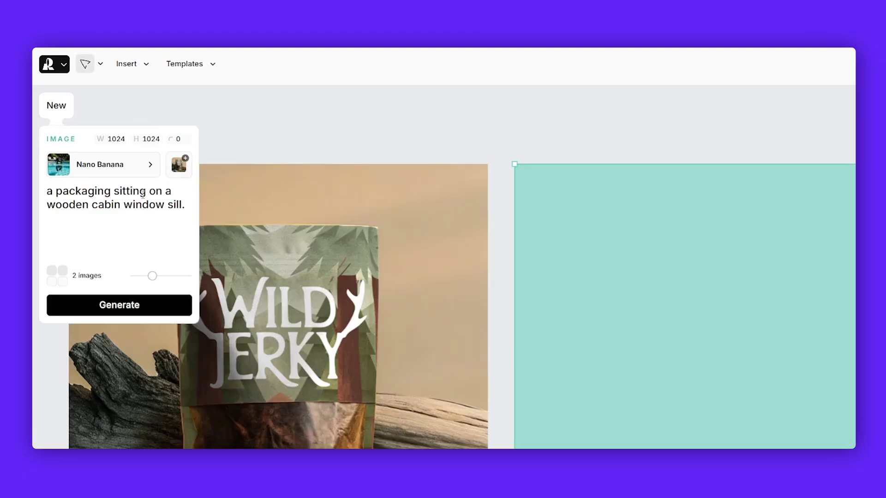
{"action": "left_click", "coordinate": [148, 308]}
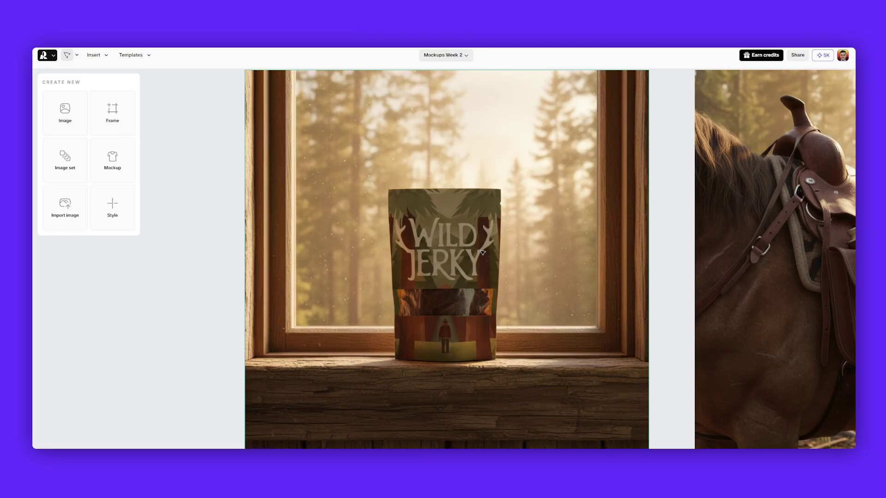
- Examine the pouch's label and lighting in the cabin window, saddlebag and campfire scenes
{"action": "left_click_drag", "start_coordinate": [724, 359], "coordinate": [480, 369]}
{"action": "left_click_drag", "start_coordinate": [810, 410], "coordinate": [796, 412]}
{"action": "scroll", "coordinate": [738, 406], "scroll_direction": "right", "scroll_amount": 3}
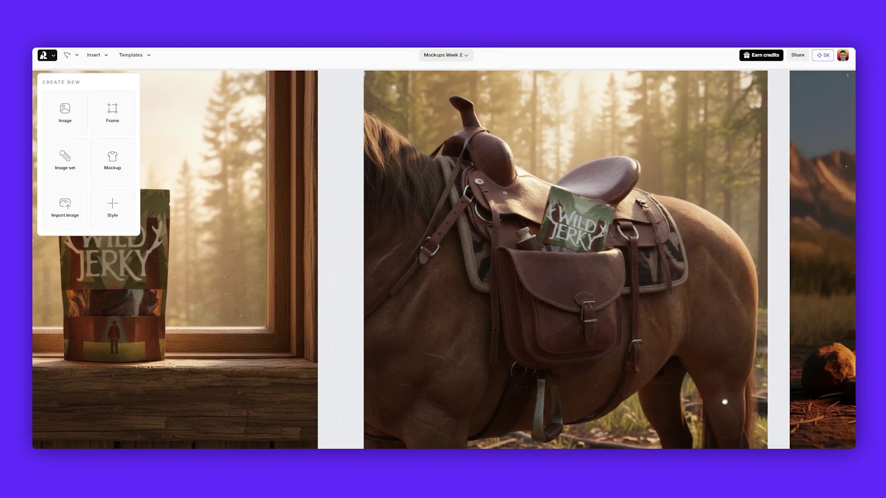
{"action": "scroll", "coordinate": [529, 217], "scroll_direction": "up", "scroll_amount": 5}
{"action": "scroll", "coordinate": [530, 218], "scroll_direction": "up", "scroll_amount": 2}
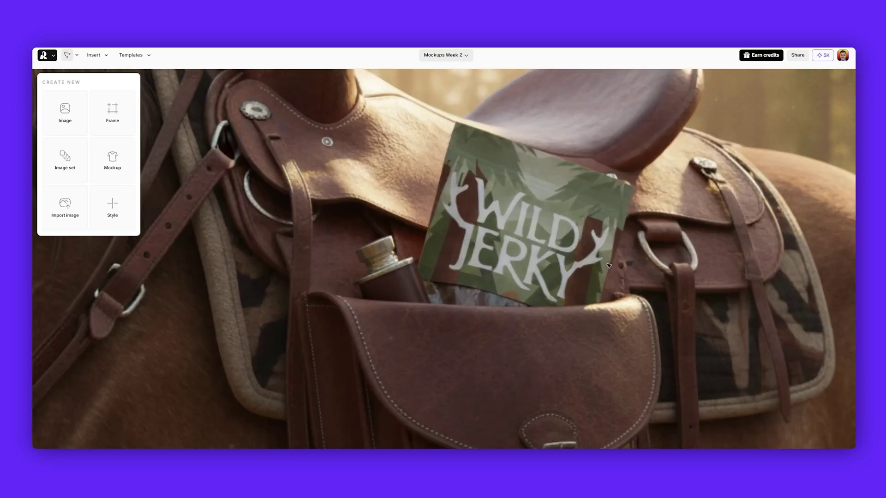
{"action": "scroll", "coordinate": [513, 246], "scroll_direction": "down", "scroll_amount": 5}
{"action": "scroll", "coordinate": [484, 249], "scroll_direction": "right", "scroll_amount": 6}
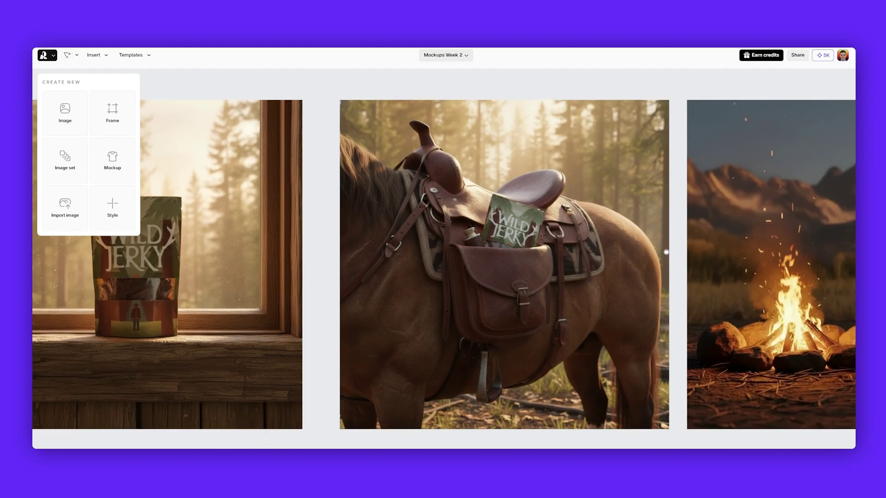
{"action": "scroll", "coordinate": [440, 251], "scroll_direction": "up", "scroll_amount": 2}
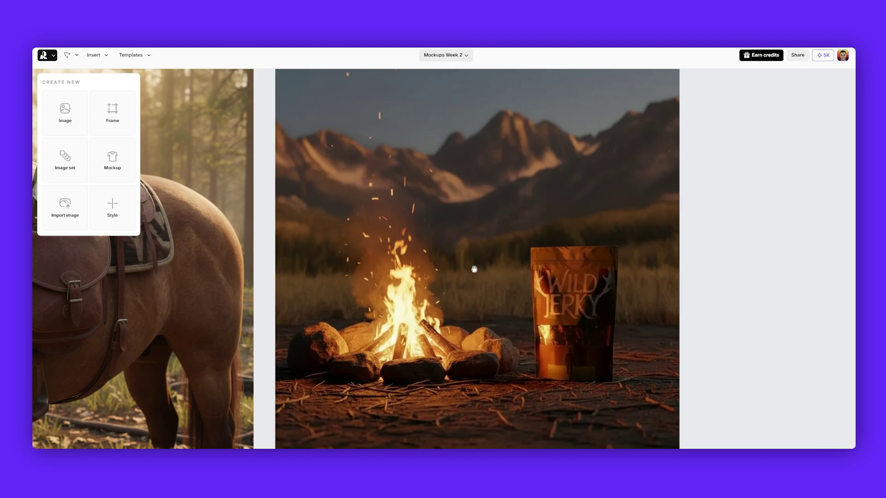
{"action": "scroll", "coordinate": [603, 292], "scroll_direction": "left", "scroll_amount": 3}
{"action": "scroll", "coordinate": [603, 292], "scroll_direction": "down", "scroll_amount": 2}
{"action": "scroll", "coordinate": [725, 249], "scroll_direction": "left", "scroll_amount": 5}
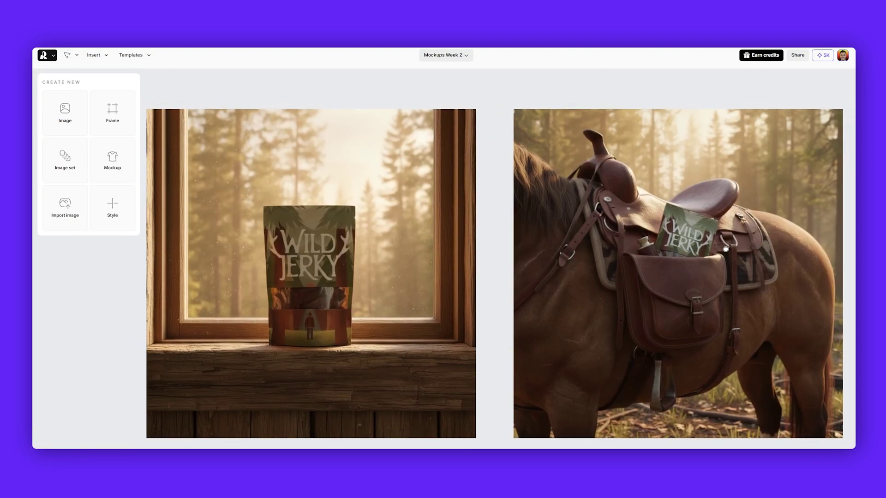
{"action": "scroll", "coordinate": [523, 239], "scroll_direction": "down", "scroll_amount": 1}
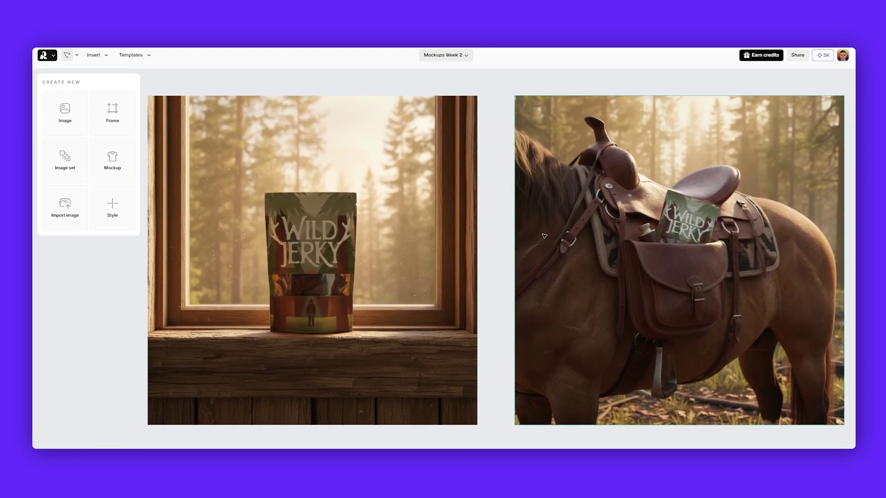